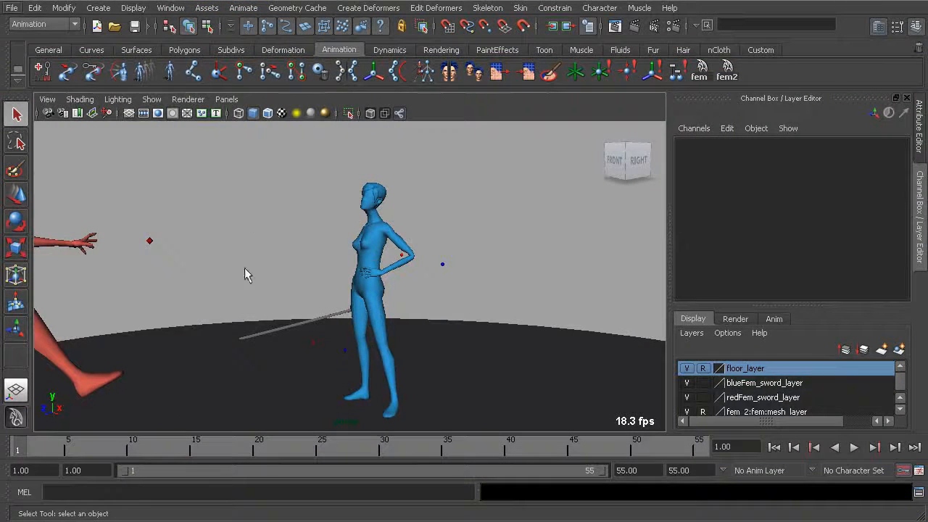
# Scrub through the opening of the sword fight and examine both characters from the front and left sides.
pyautogui.moveTo(40, 447)
pyautogui.mouseDown()
pyautogui.moveTo(259, 454)
pyautogui.moveTo(45, 444)
pyautogui.moveTo(183, 435)
pyautogui.mouseUp()
pyautogui.moveTo(27, 450)
pyautogui.mouseDown()
pyautogui.moveTo(275, 447)
pyautogui.moveTo(42, 428)
pyautogui.moveTo(121, 433)
pyautogui.moveTo(250, 405)
pyautogui.moveTo(16, 419)
pyautogui.mouseUp()
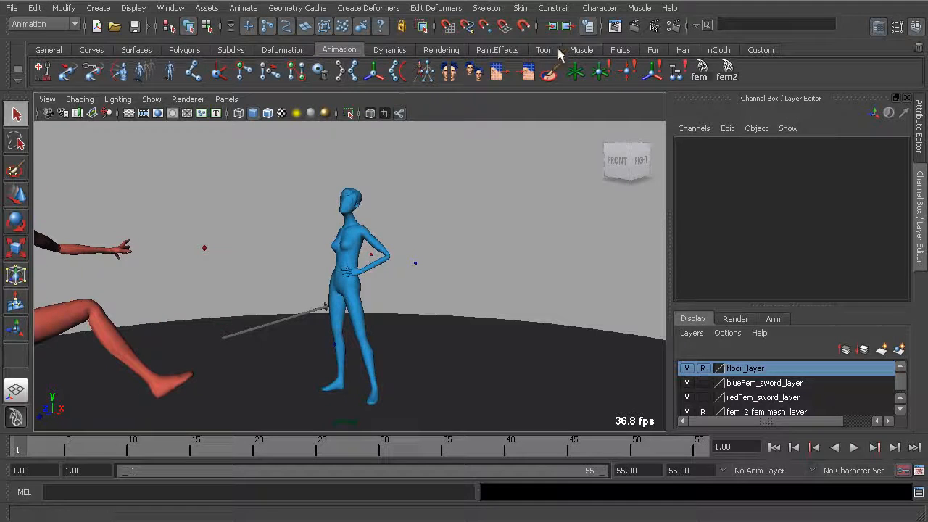
pyautogui.keyDown('alt'); pyautogui.moveTo(330, 243); pyautogui.dragTo(210, 355); pyautogui.keyUp('alt')
pyautogui.moveTo(30, 444); pyautogui.dragTo(197, 435)
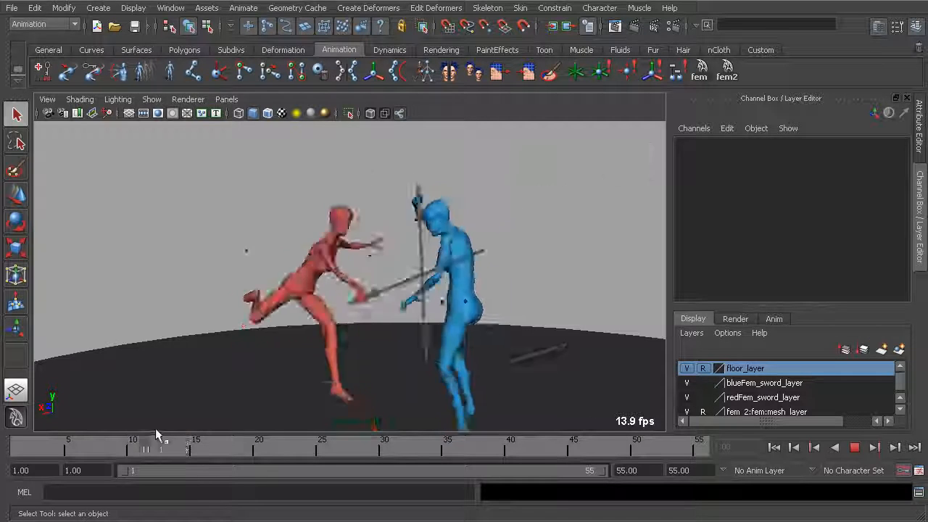
pyautogui.keyDown('alt'); pyautogui.moveTo(382, 266); pyautogui.dragTo(234, 251); pyautogui.keyUp('alt')
pyautogui.keyDown('alt'); pyautogui.moveTo(313, 238); pyautogui.dragTo(268, 258, button='right'); pyautogui.keyUp('alt')
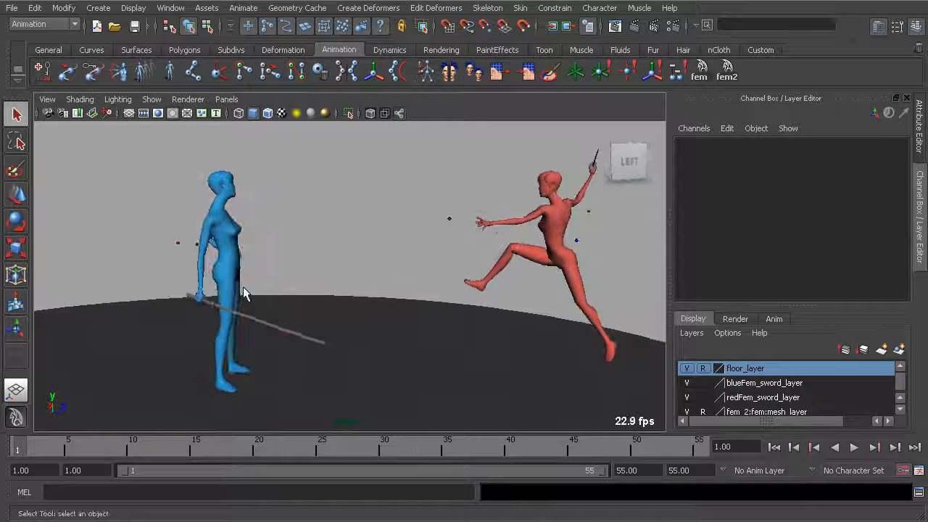
pyautogui.moveTo(44, 446); pyautogui.dragTo(10, 448)
pyautogui.keyDown('alt'); pyautogui.moveTo(333, 268); pyautogui.dragTo(313, 272); pyautogui.keyUp('alt')
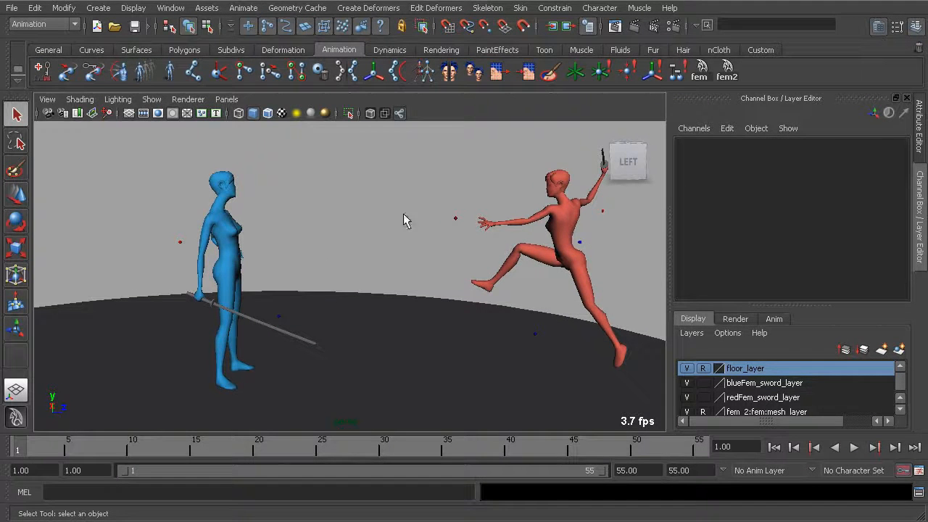
# Make fem:cs_female01 the current character set and key the blue character's frame 1 pose at frame 5.
pyautogui.click(600, 8)
pyautogui.moveTo(643, 161)
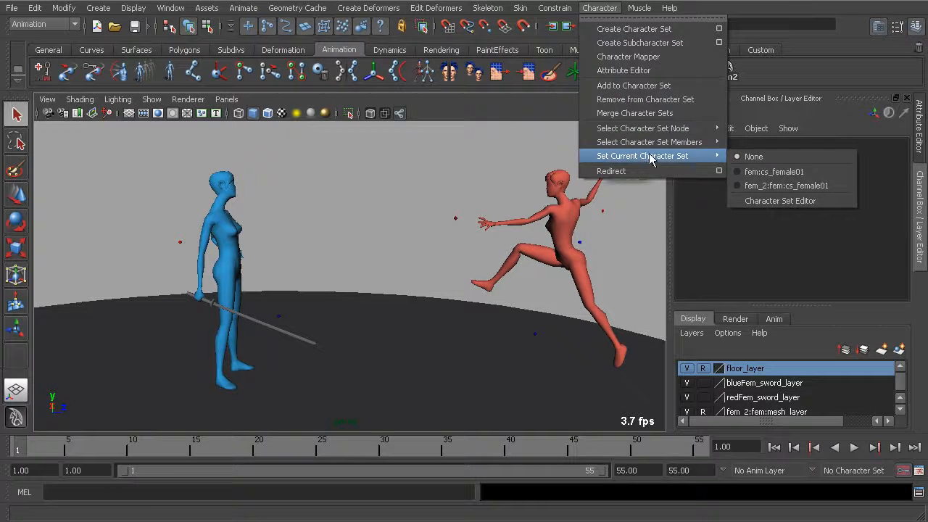
pyautogui.click(766, 174)
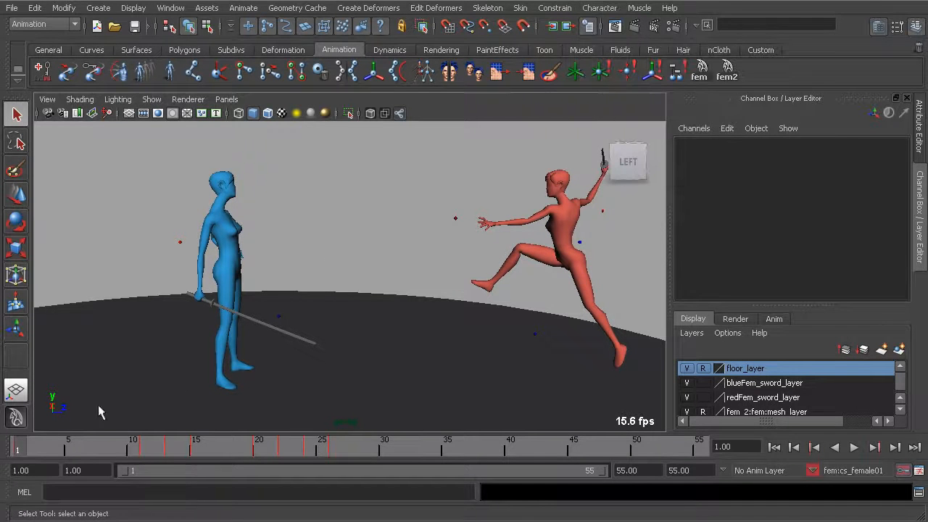
pyautogui.hotkey('alt', 'v')
pyautogui.click(71, 450)
pyautogui.press('s')
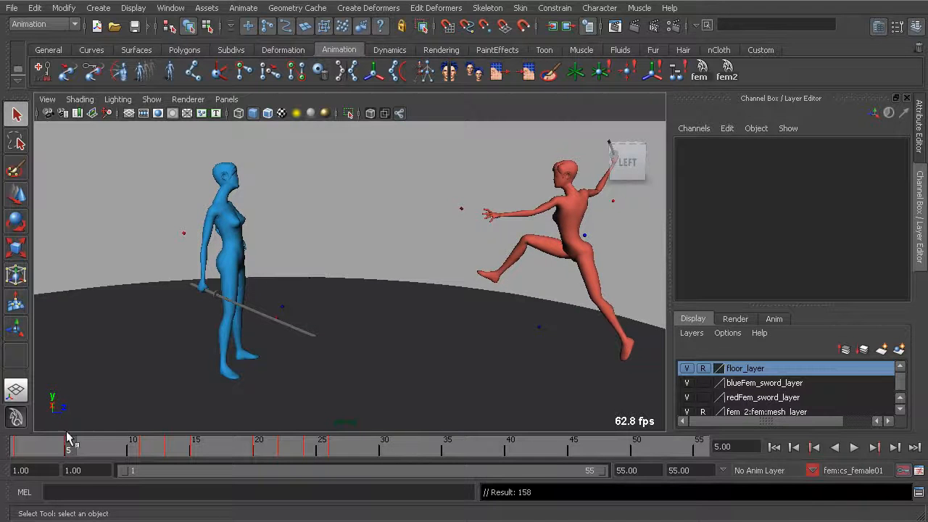
# Play back the fight from frame 1 and clear the current character set.
pyautogui.moveTo(12, 445)
pyautogui.mouseDown()
pyautogui.moveTo(72, 445)
pyautogui.moveTo(15, 447)
pyautogui.mouseUp()
pyautogui.scroll(-2, 282, 247)
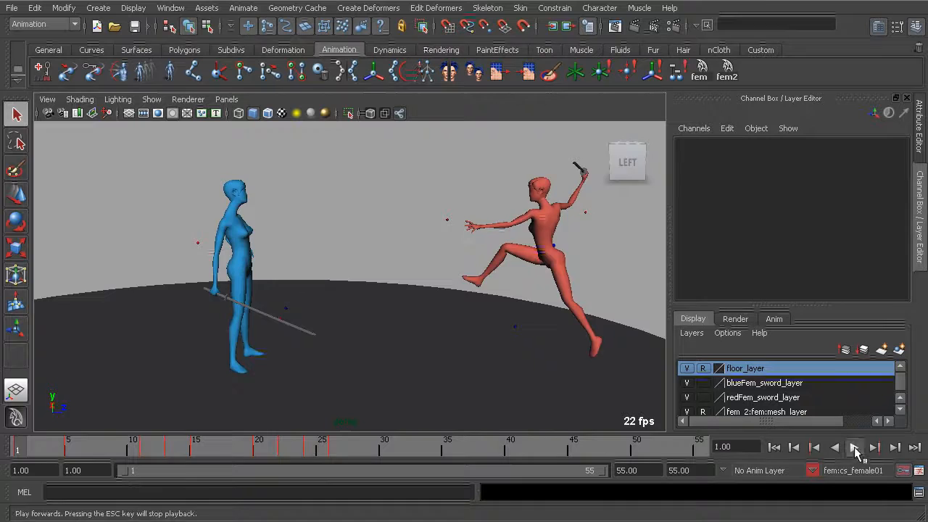
pyautogui.click(854, 448)
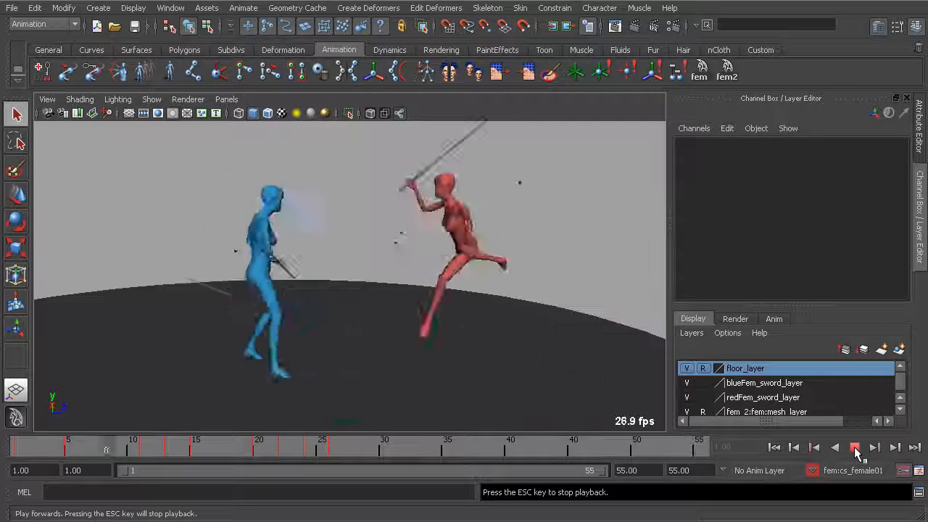
pyautogui.click(855, 448)
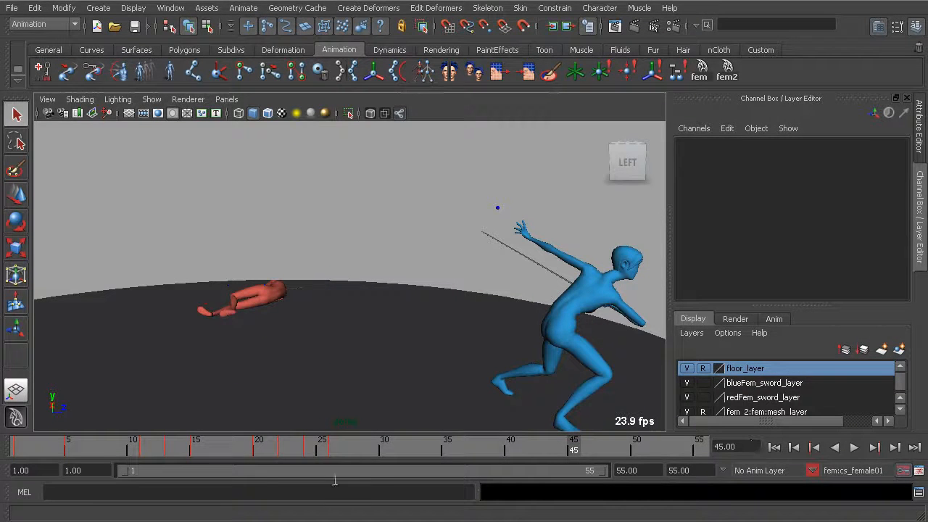
pyautogui.hotkey('alt', 'v')
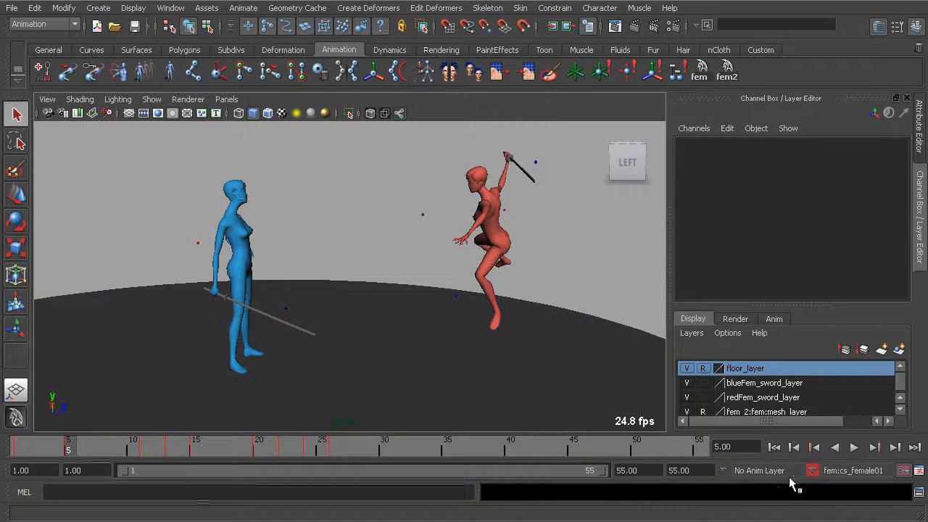
pyautogui.click(820, 477)
# Examine the blue character's step and raised sword between frames 5 and 12, ending back at frame 1.
pyautogui.moveTo(78, 438)
pyautogui.mouseDown()
pyautogui.moveTo(20, 449)
pyautogui.moveTo(83, 450)
pyautogui.mouseUp()
pyautogui.keyDown('alt'); pyautogui.moveTo(118, 348); pyautogui.dragTo(186, 309, button='middle'); pyautogui.keyUp('alt')
pyautogui.keyDown('alt'); pyautogui.moveTo(186, 309); pyautogui.dragTo(200, 385, button='right'); pyautogui.keyUp('alt')
pyautogui.moveTo(77, 450); pyautogui.dragTo(133, 446)
pyautogui.keyDown('alt'); pyautogui.moveTo(227, 295); pyautogui.dragTo(292, 299); pyautogui.keyUp('alt')
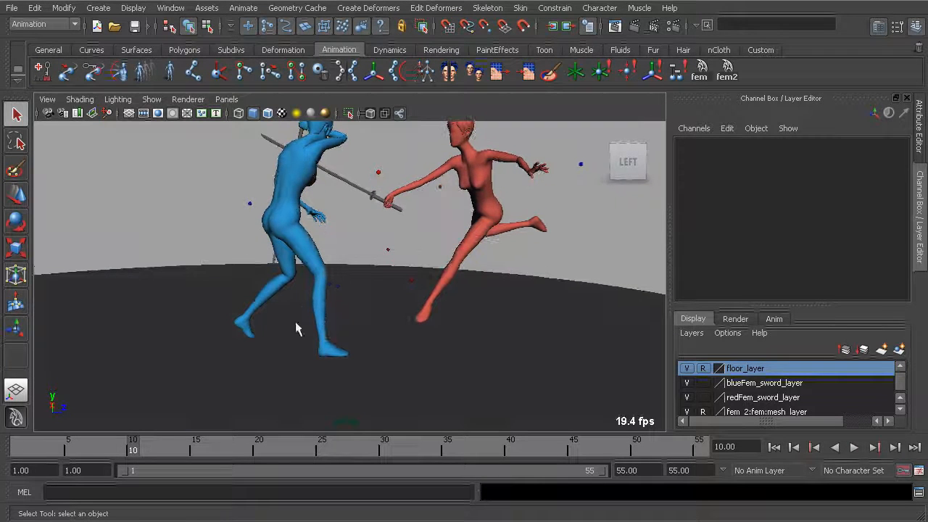
pyautogui.hotkey('alt', 'v')
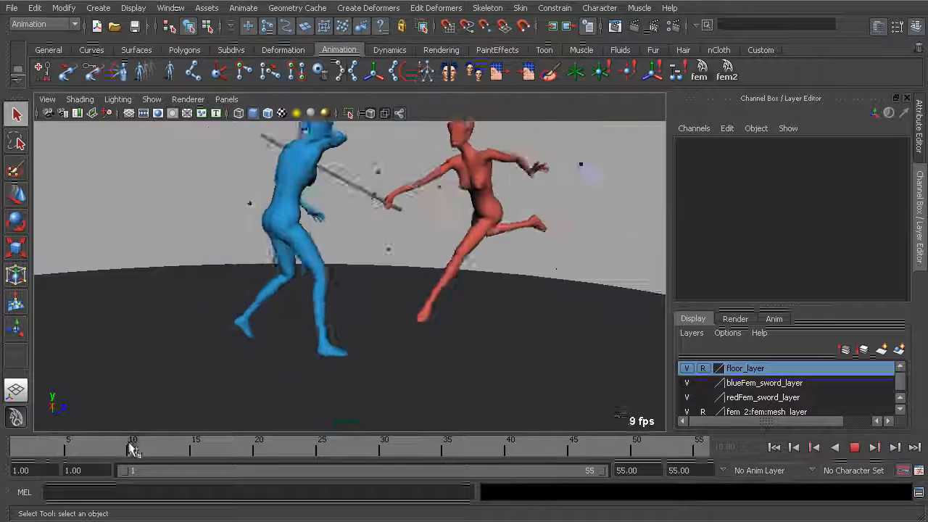
pyautogui.click(156, 449)
pyautogui.keyDown('alt'); pyautogui.moveTo(239, 391); pyautogui.dragTo(266, 250); pyautogui.keyUp('alt')
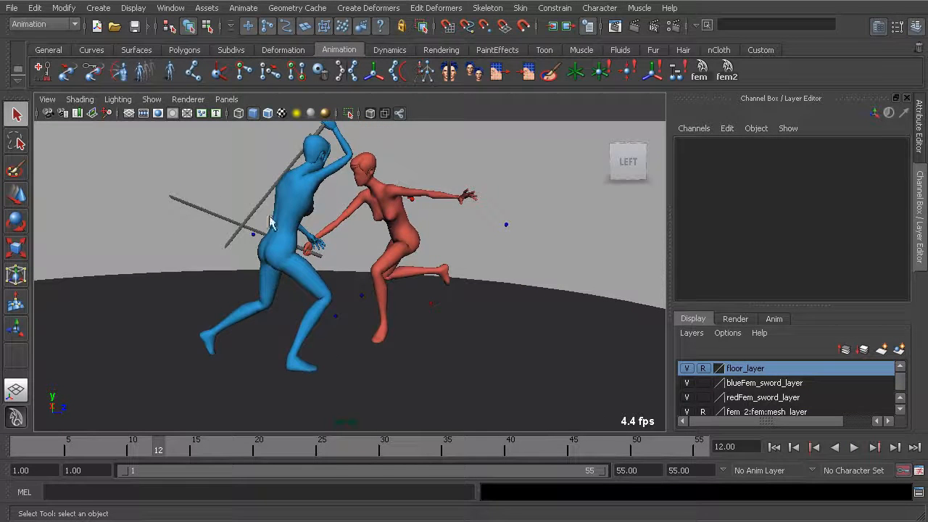
pyautogui.moveTo(148, 450); pyautogui.dragTo(20, 446)
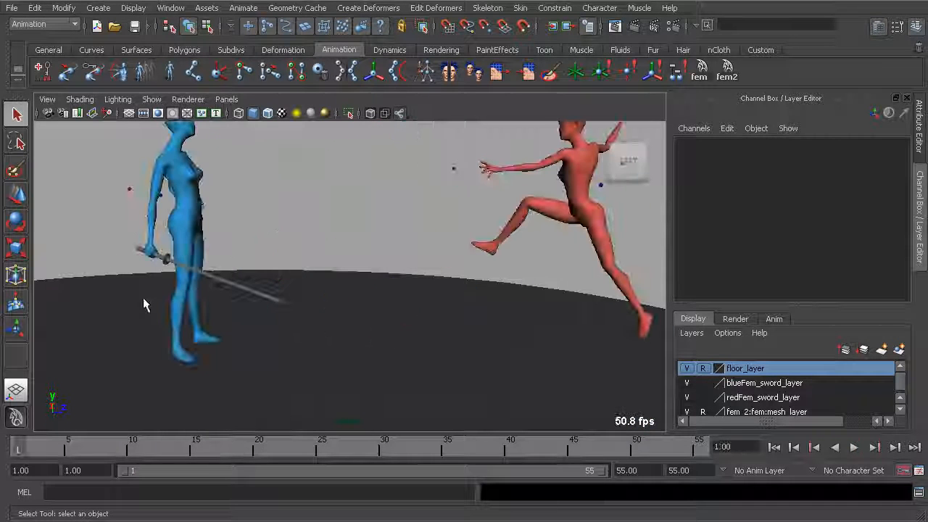
# Show the NURBS curves in the viewport so the characters' rig controls can be selected.
pyautogui.keyDown('alt'); pyautogui.moveTo(195, 198); pyautogui.dragTo(194, 228, button='middle'); pyautogui.keyUp('alt')
pyautogui.click(152, 100)
pyautogui.click(163, 133)
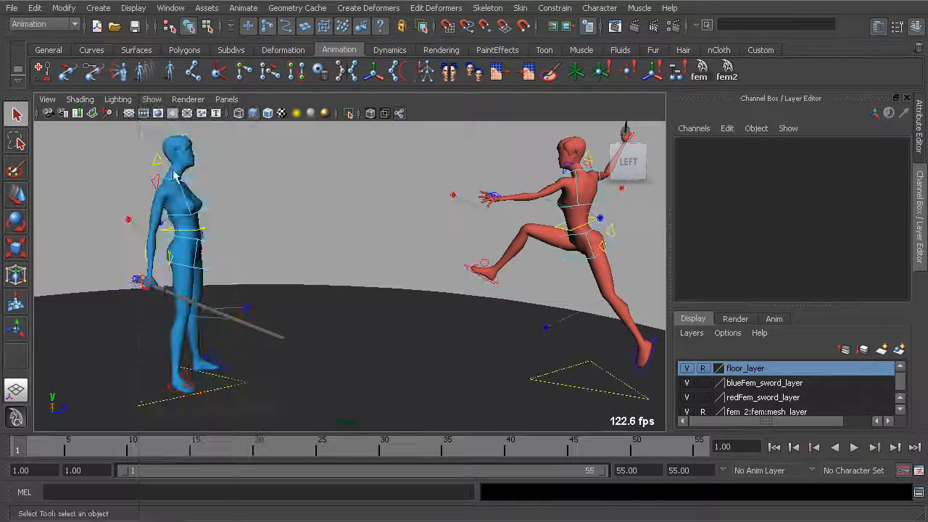
# Select the blue character's right foot and right knee controls and move their frame 11 key to frame 9.
pyautogui.keyDown('alt'); pyautogui.moveTo(170, 388); pyautogui.dragTo(181, 333, button='middle'); pyautogui.keyUp('alt')
pyautogui.keyDown('alt'); pyautogui.moveTo(181, 334); pyautogui.dragTo(224, 355, button='right'); pyautogui.keyUp('alt')
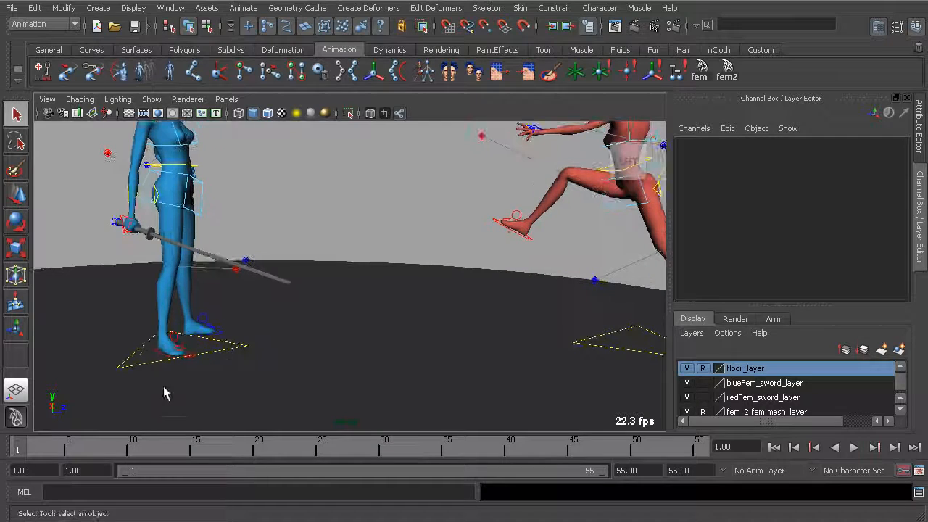
pyautogui.click(161, 361)
pyautogui.keyDown('alt'); pyautogui.moveTo(160, 361); pyautogui.dragTo(265, 352); pyautogui.keyUp('alt')
pyautogui.keyDown('shift'); pyautogui.click(248, 291); pyautogui.keyUp('shift')
pyautogui.moveTo(119, 451); pyautogui.dragTo(143, 448)
pyautogui.keyDown('alt'); pyautogui.moveTo(289, 319); pyautogui.dragTo(288, 349); pyautogui.keyUp('alt')
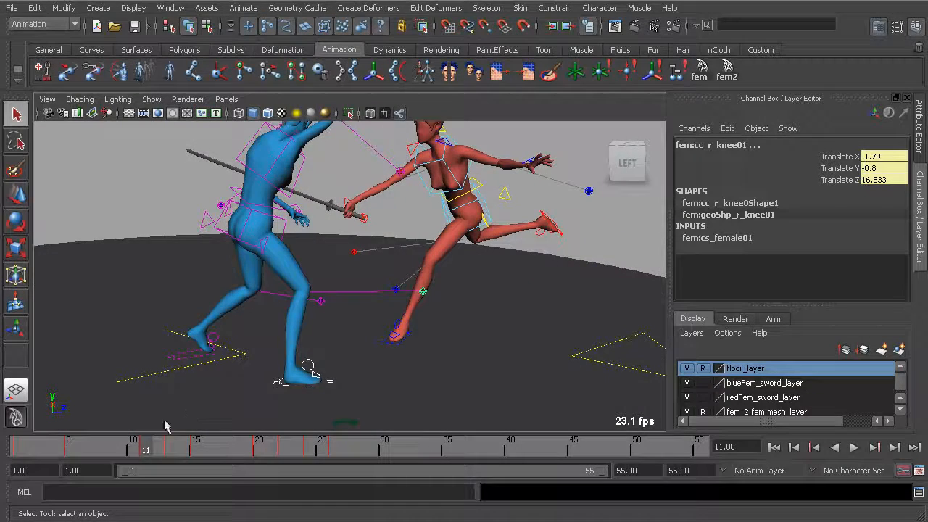
pyautogui.moveTo(145, 453); pyautogui.dragTo(123, 453)
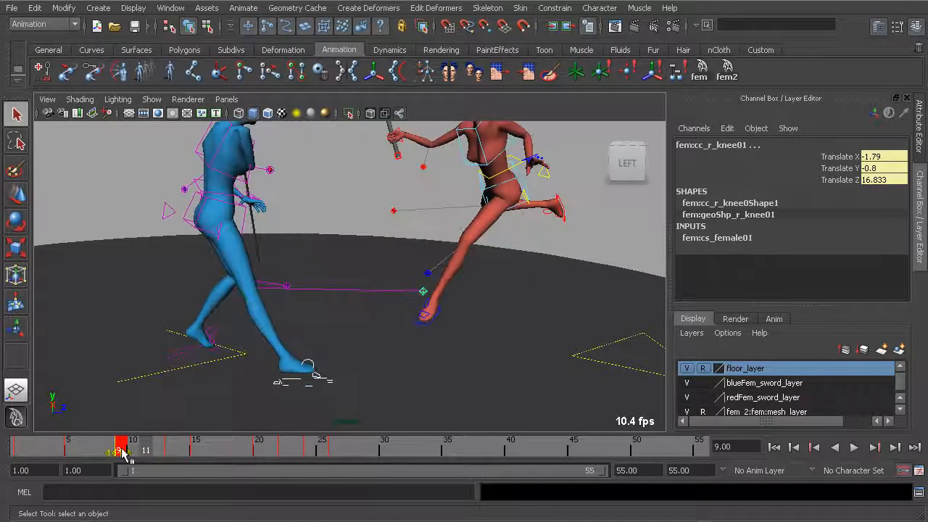
# Scrub frames 1 to 9 to check the blue character's right foot step from the side and from behind.
pyautogui.hotkey('alt', 'v')
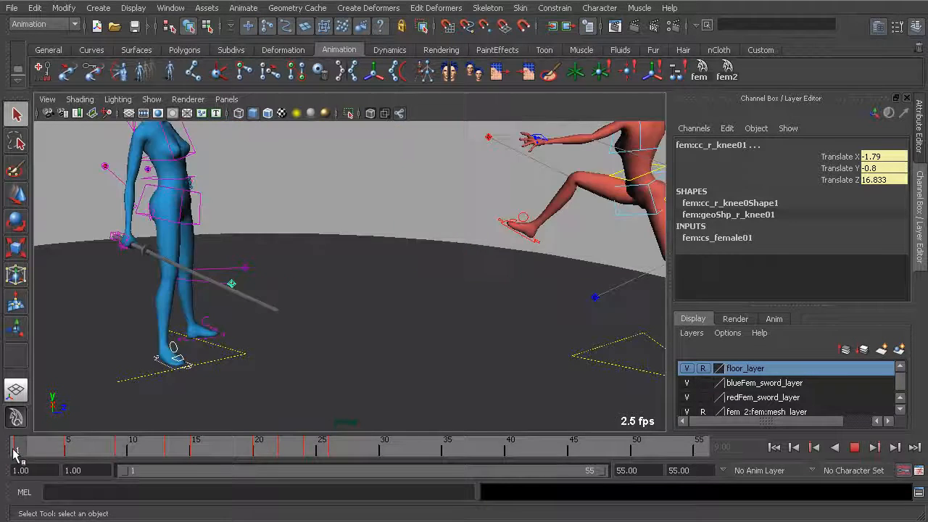
pyautogui.moveTo(141, 461)
pyautogui.mouseDown()
pyautogui.moveTo(50, 447)
pyautogui.moveTo(118, 453)
pyautogui.mouseUp()
pyautogui.keyDown('alt'); pyautogui.moveTo(319, 277); pyautogui.dragTo(304, 265); pyautogui.keyUp('alt')
pyautogui.hotkey('alt', 'v')
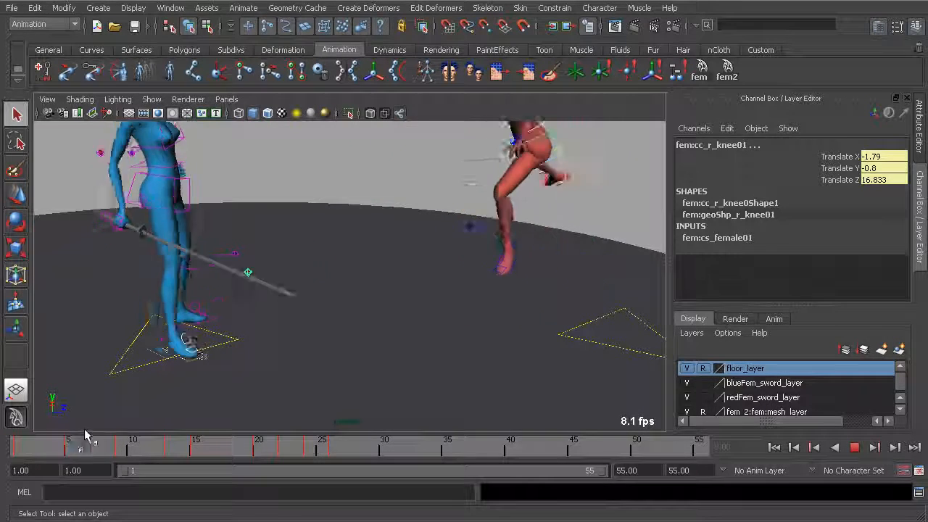
pyautogui.click(125, 436)
pyautogui.keyDown('alt'); pyautogui.moveTo(148, 377); pyautogui.dragTo(235, 282); pyautogui.keyUp('alt')
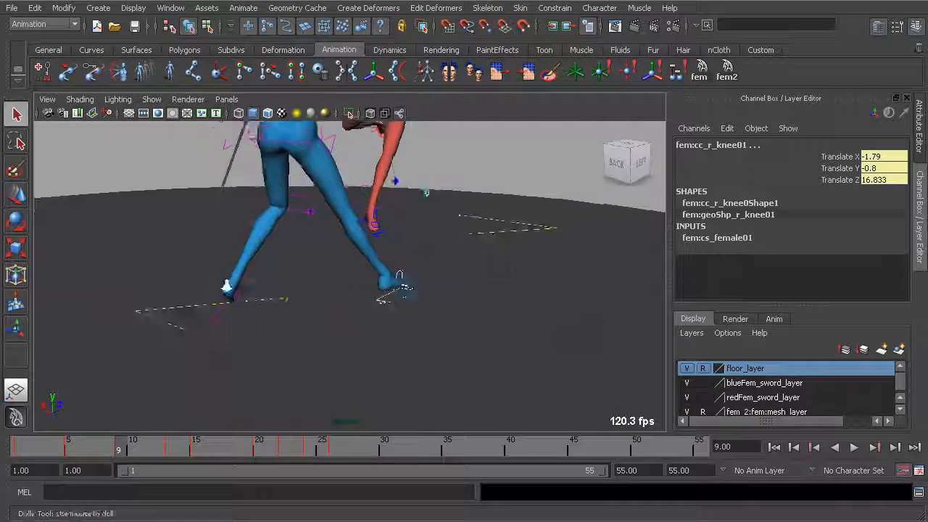
# Select the blue character's left foot control and review its movement between frames 8 and 15.
pyautogui.scroll(3, 194, 331)
pyautogui.click(186, 329)
pyautogui.keyDown('alt'); pyautogui.moveTo(228, 325); pyautogui.dragTo(171, 365); pyautogui.keyUp('alt')
pyautogui.hotkey('alt', 'v')
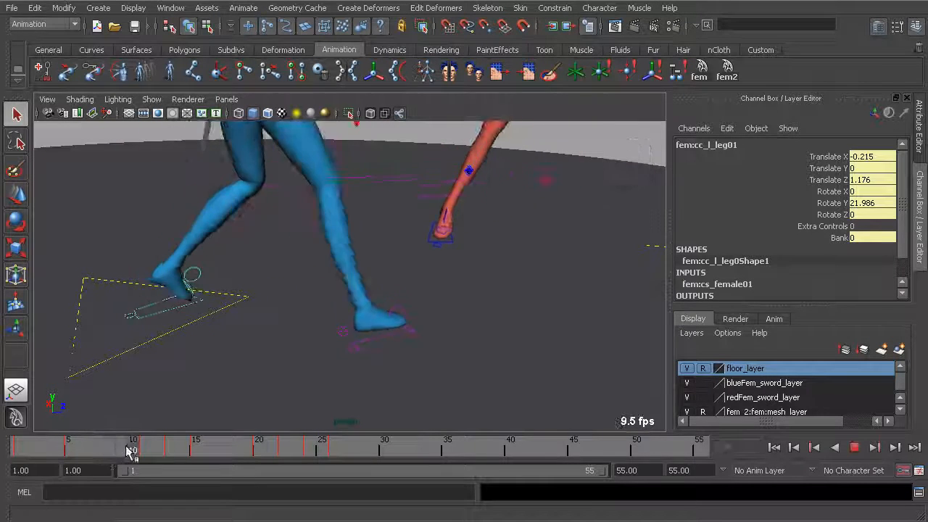
pyautogui.keyDown('alt'); pyautogui.moveTo(247, 269); pyautogui.dragTo(266, 265); pyautogui.keyUp('alt')
pyautogui.keyDown('alt'); pyautogui.moveTo(277, 348); pyautogui.dragTo(222, 341); pyautogui.keyUp('alt')
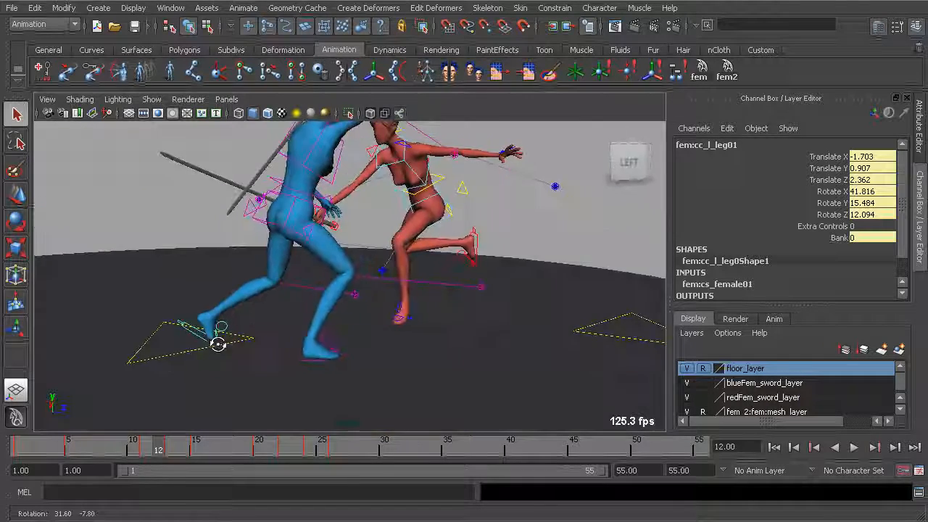
pyautogui.moveTo(110, 456)
pyautogui.mouseDown()
pyautogui.moveTo(124, 451)
pyautogui.moveTo(74, 452)
pyautogui.moveTo(238, 450)
pyautogui.moveTo(106, 450)
pyautogui.mouseUp()
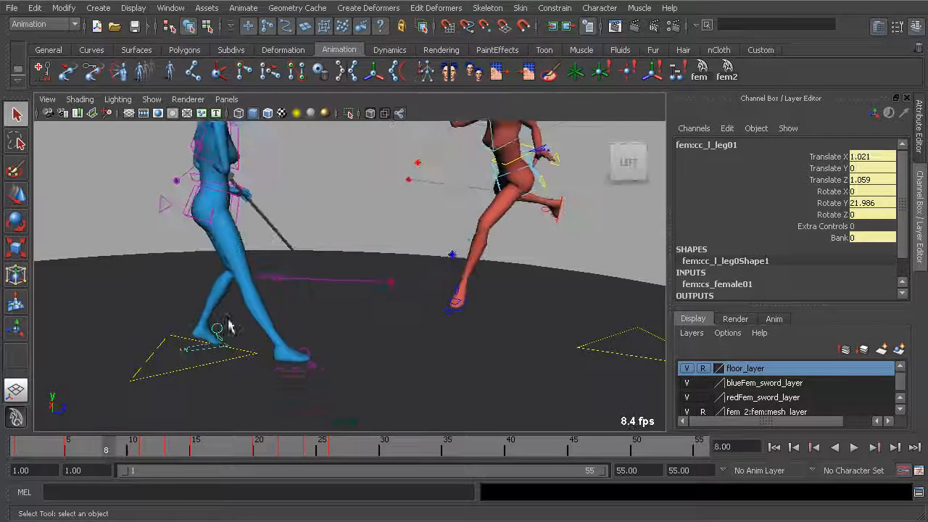
pyautogui.hotkey('alt', 'v')
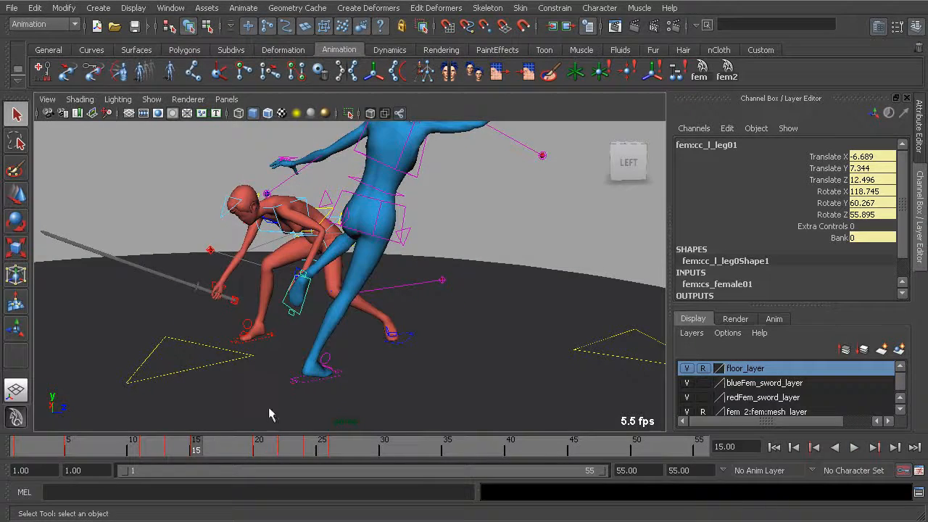
pyautogui.hotkey('alt', 'v')
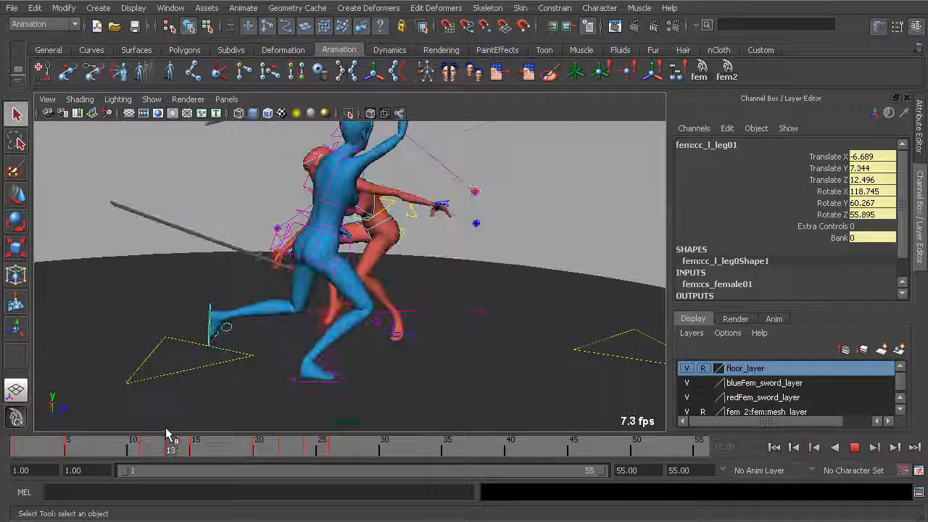
# Compare the blue character's left foot pose around frames 11 and 12 up close.
pyautogui.keyDown('alt'); pyautogui.moveTo(217, 327); pyautogui.dragTo(219, 331); pyautogui.keyUp('alt')
pyautogui.moveTo(127, 450); pyautogui.dragTo(147, 448)
pyautogui.keyDown('alt'); pyautogui.moveTo(239, 349); pyautogui.dragTo(248, 324); pyautogui.keyUp('alt')
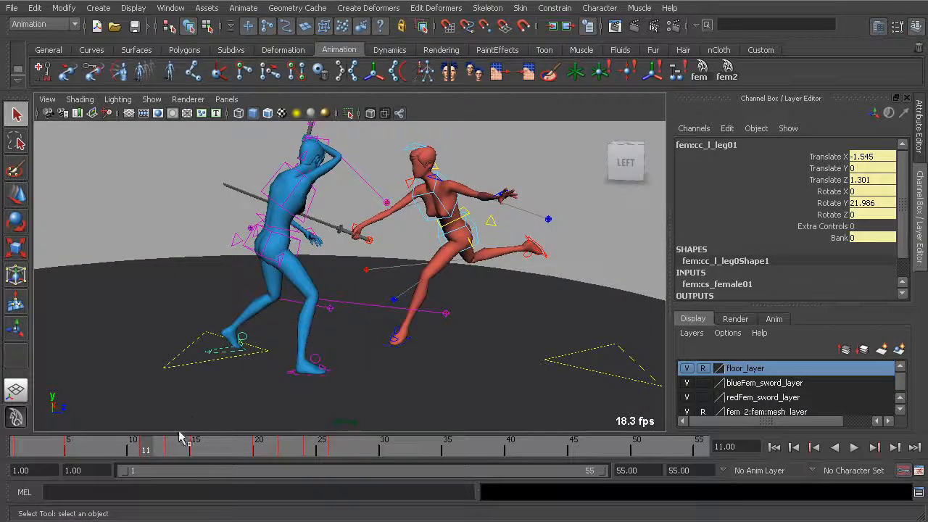
pyautogui.moveTo(147, 452); pyautogui.dragTo(182, 451)
pyautogui.moveTo(245, 440); pyautogui.dragTo(157, 428)
pyautogui.keyDown('alt'); pyautogui.moveTo(233, 374); pyautogui.dragTo(263, 326, button='right'); pyautogui.keyUp('alt')
pyautogui.moveTo(236, 353)
pyautogui.keyDown('alt'); pyautogui.mouseDown(button='right')
pyautogui.moveTo(221, 331)
pyautogui.moveTo(252, 353)
pyautogui.mouseUp(button='right'); pyautogui.keyUp('alt')
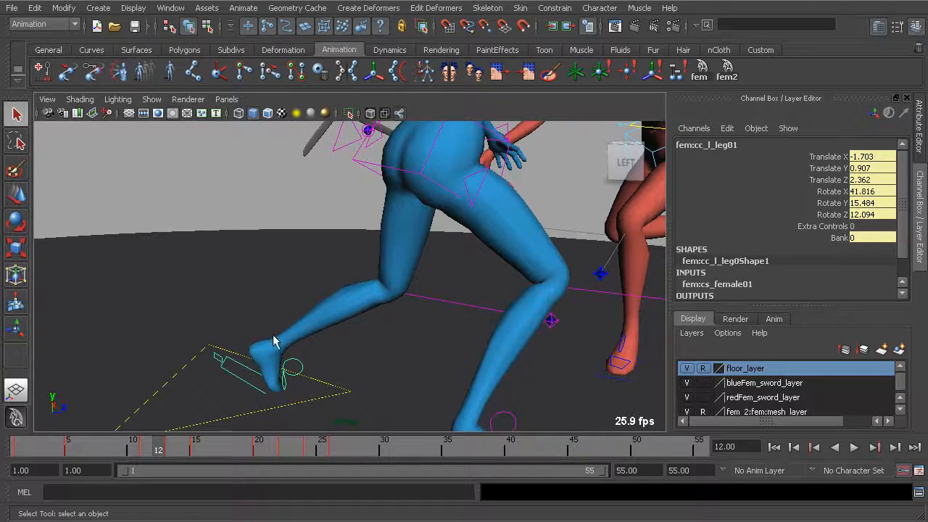
# Copy the left foot control's frame 5 pose to frame 11 so the foot stays planted.
pyautogui.hotkey('alt', 'v')
pyautogui.moveTo(83, 445)
pyautogui.mouseDown()
pyautogui.moveTo(106, 445)
pyautogui.moveTo(70, 445)
pyautogui.mouseUp()
pyautogui.keyDown('alt'); pyautogui.moveTo(145, 400); pyautogui.dragTo(376, 326); pyautogui.keyUp('alt')
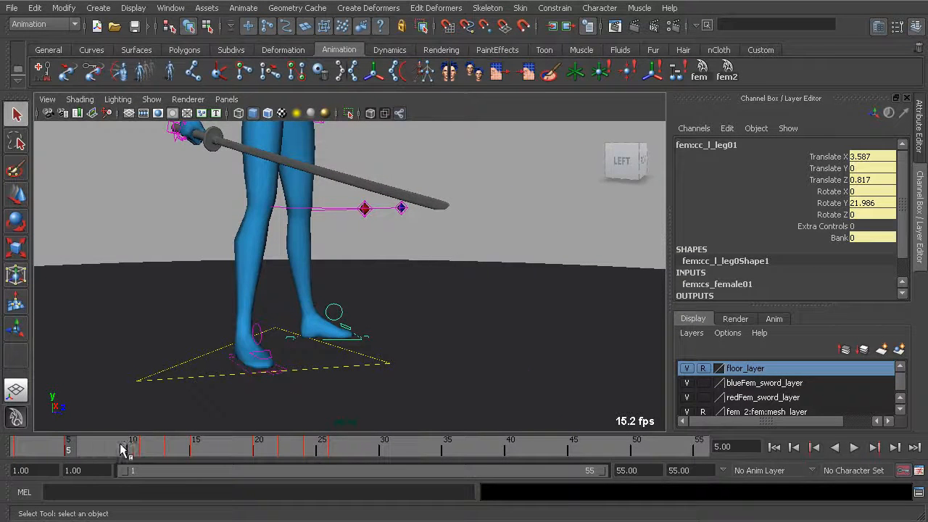
pyautogui.hotkey('alt', 'v')
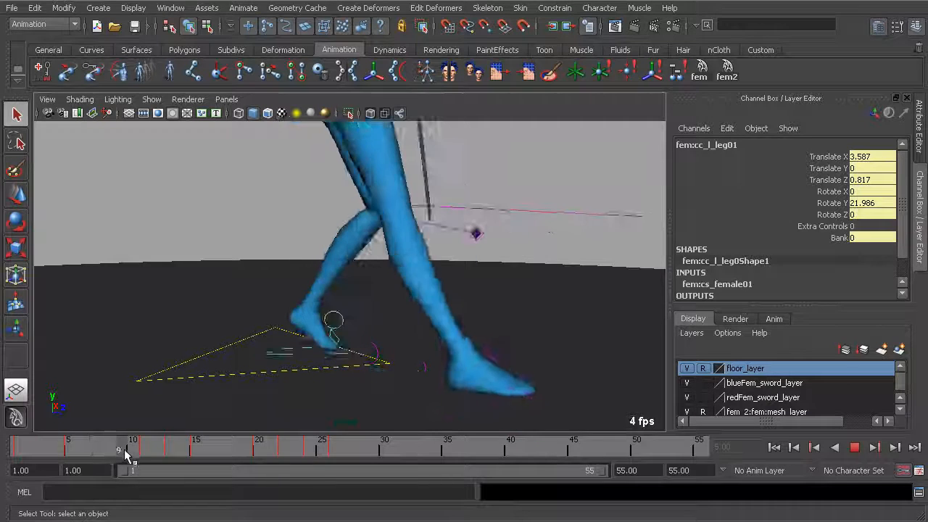
pyautogui.moveTo(143, 453); pyautogui.dragTo(74, 452)
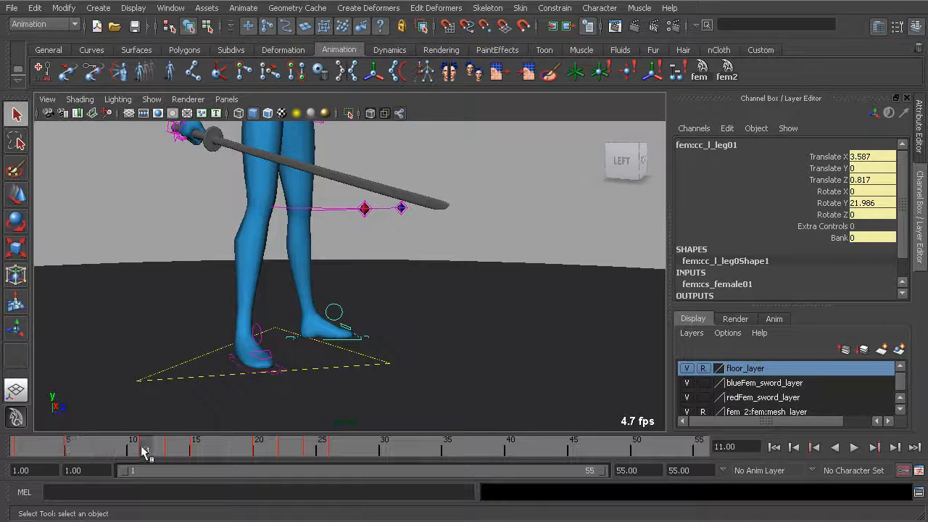
pyautogui.click(144, 453)
pyautogui.keyDown('alt'); pyautogui.moveTo(286, 366); pyautogui.dragTo(297, 368); pyautogui.keyUp('alt')
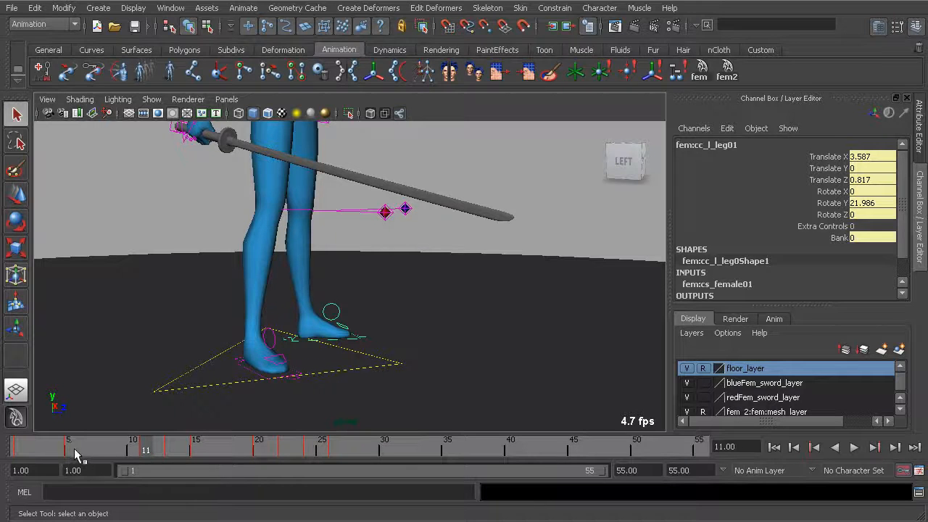
# Scrub frames 5 to 13 to check the blue character's left foot lifting off the floor.
pyautogui.hotkey('alt', 'v')
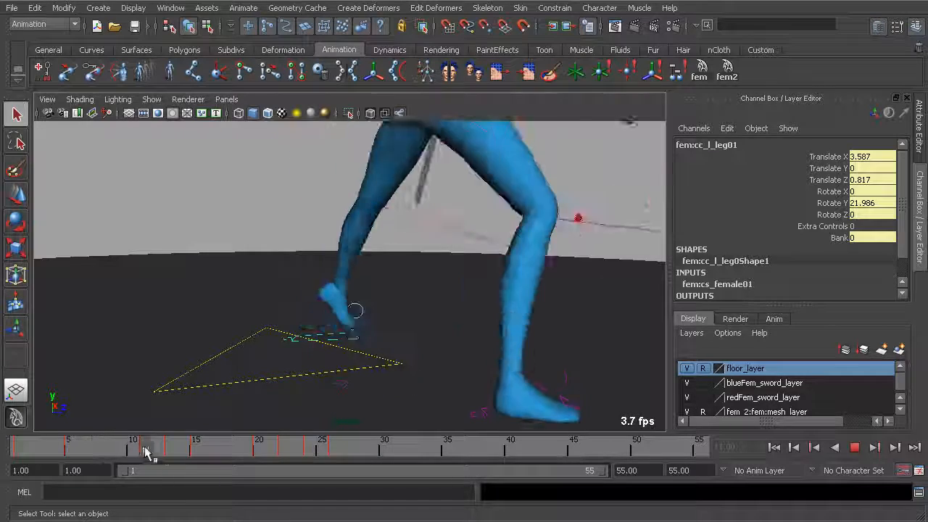
pyautogui.moveTo(79, 445)
pyautogui.mouseDown()
pyautogui.moveTo(178, 454)
pyautogui.moveTo(97, 450)
pyautogui.moveTo(128, 451)
pyautogui.mouseUp()
pyautogui.moveTo(158, 452); pyautogui.dragTo(172, 453)
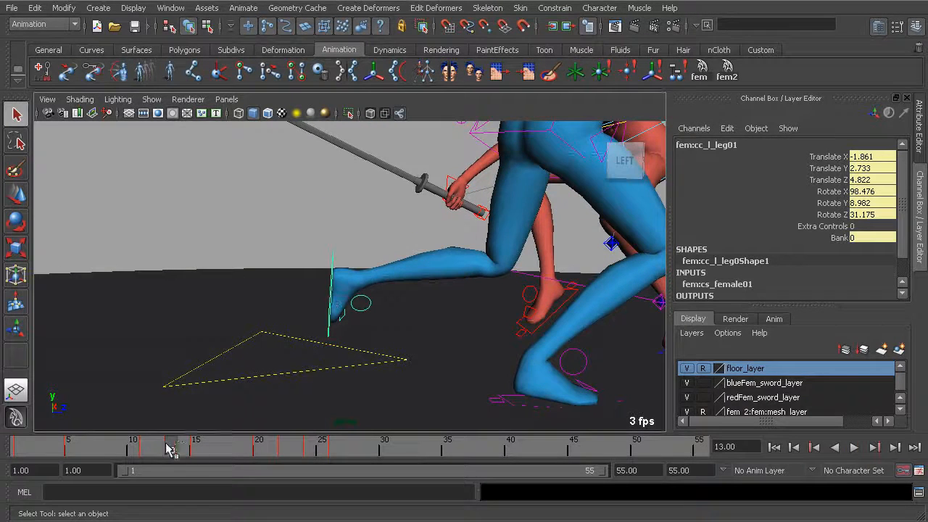
# Examine the blue character's left foot and overall stance at frame 11 from several angles.
pyautogui.hotkey('alt', 'v')
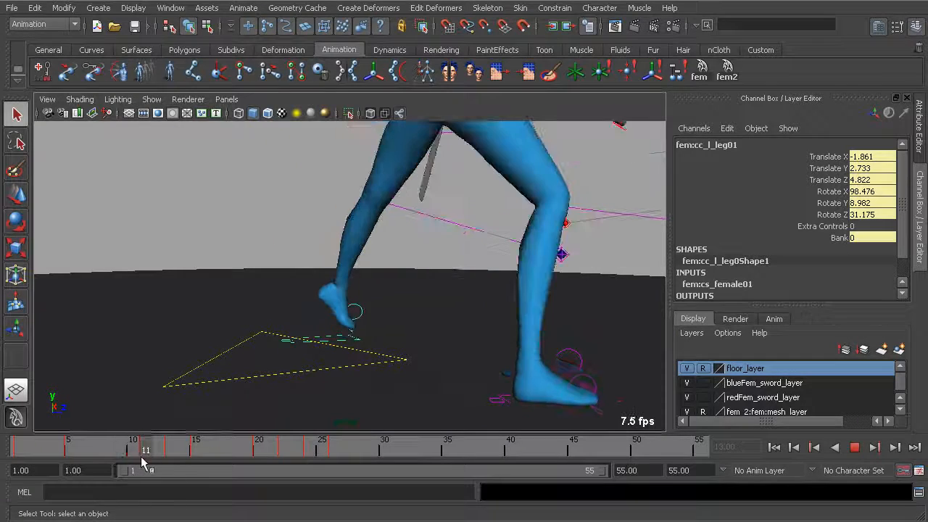
pyautogui.moveTo(142, 456); pyautogui.dragTo(144, 456)
pyautogui.keyDown('alt'); pyautogui.moveTo(341, 335); pyautogui.dragTo(256, 348, button='middle'); pyautogui.keyUp('alt')
pyautogui.keyDown('alt'); pyautogui.moveTo(240, 353); pyautogui.dragTo(374, 362); pyautogui.keyUp('alt')
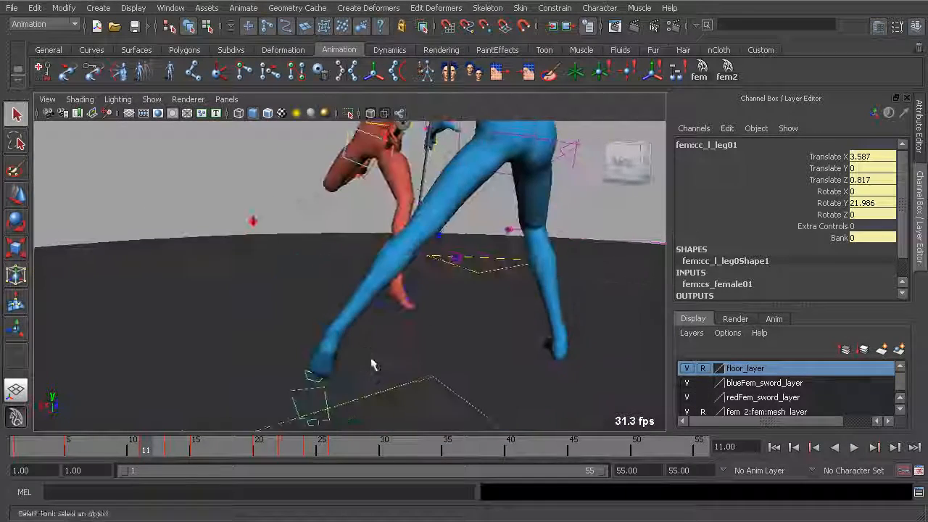
pyautogui.keyDown('alt'); pyautogui.moveTo(444, 324); pyautogui.dragTo(382, 345, button='middle'); pyautogui.keyUp('alt')
pyautogui.keyDown('alt'); pyautogui.moveTo(382, 351); pyautogui.dragTo(253, 323); pyautogui.keyUp('alt')
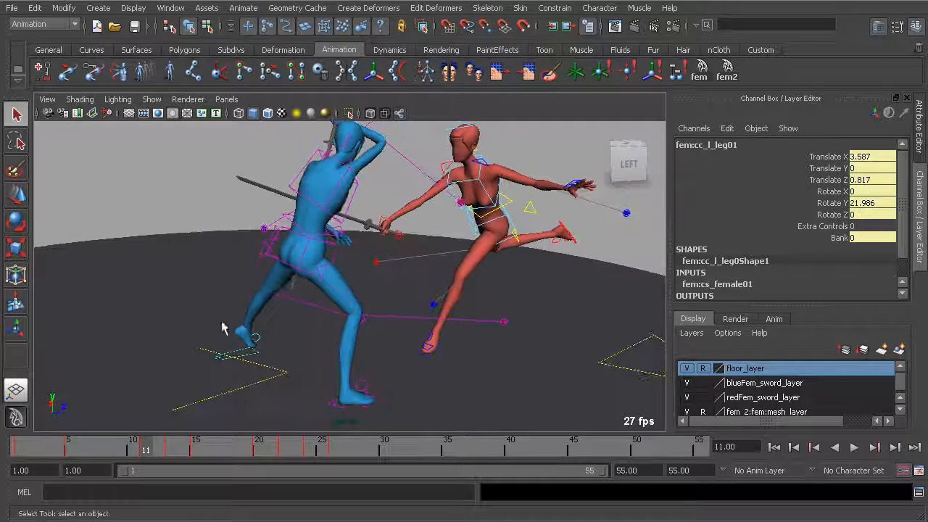
# Select the blue character's controls without the feet and lower her body into a deeper lunge at frame 11.
pyautogui.click(699, 78)
pyautogui.keyDown('alt'); pyautogui.moveTo(300, 340); pyautogui.dragTo(291, 287, button='middle'); pyautogui.keyUp('alt')
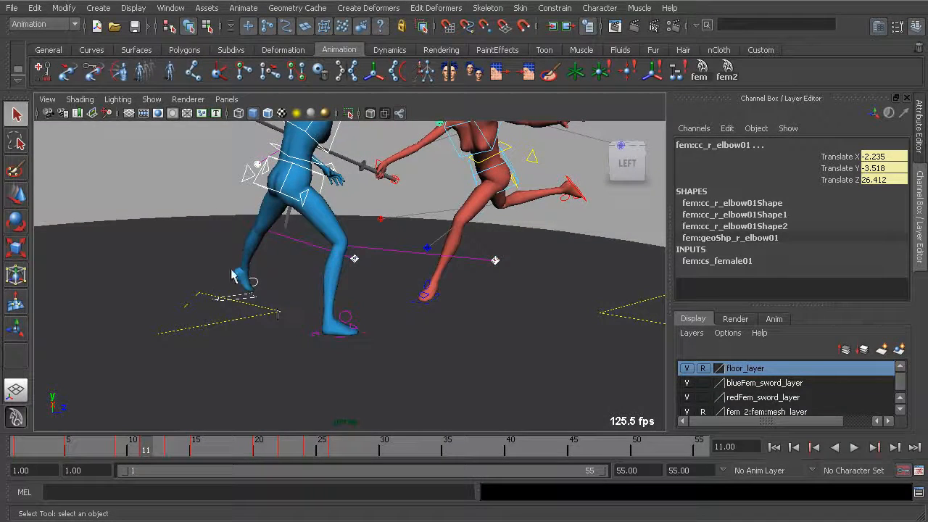
pyautogui.hotkey('alt', 'v')
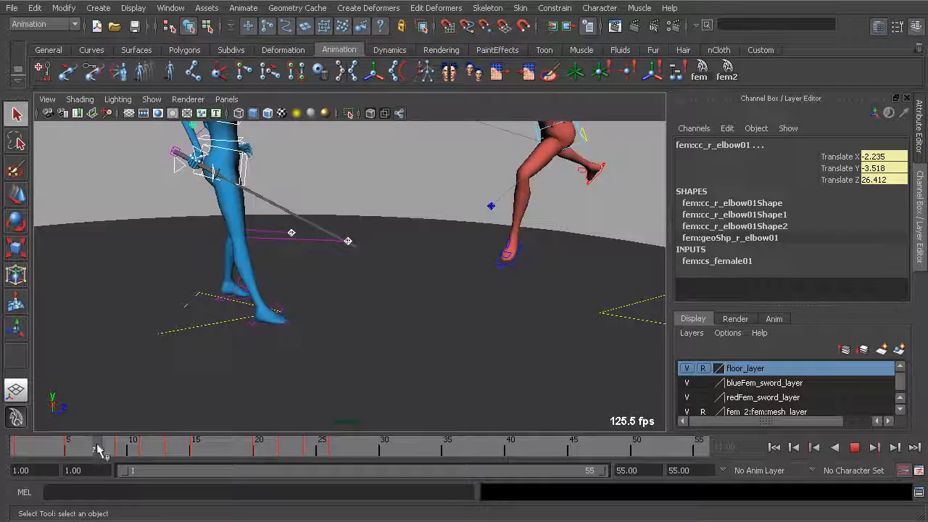
pyautogui.keyDown('alt'); pyautogui.moveTo(311, 298); pyautogui.dragTo(285, 333, button='middle'); pyautogui.keyUp('alt')
pyautogui.keyDown('alt'); pyautogui.moveTo(156, 334); pyautogui.dragTo(410, 316); pyautogui.keyUp('alt')
pyautogui.keyDown('alt'); pyautogui.moveTo(410, 316); pyautogui.dragTo(366, 307, button='middle'); pyautogui.keyUp('alt')
pyautogui.keyDown('alt'); pyautogui.moveTo(365, 307); pyautogui.dragTo(457, 308); pyautogui.keyUp('alt')
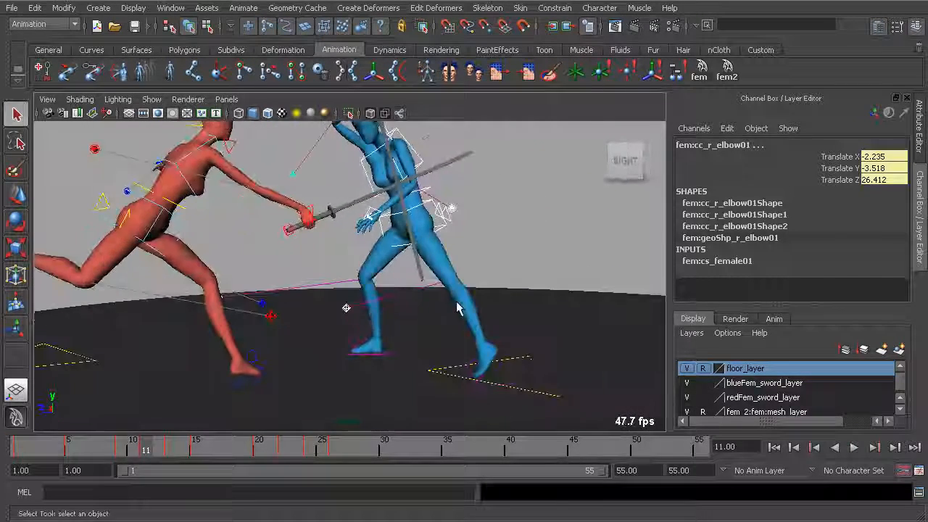
pyautogui.keyDown('alt'); pyautogui.moveTo(409, 269); pyautogui.dragTo(454, 284); pyautogui.keyUp('alt')
pyautogui.keyDown('alt'); pyautogui.moveTo(454, 284); pyautogui.dragTo(424, 324, button='middle'); pyautogui.keyUp('alt')
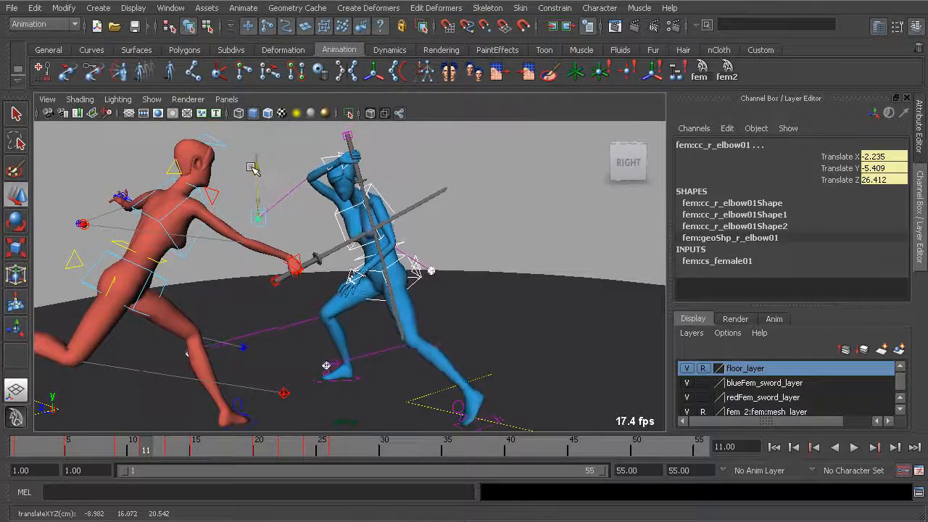
# Play the sword fight and scrub frames 3 to 13 to check the blue character's lowered body.
pyautogui.keyDown('alt'); pyautogui.moveTo(253, 171); pyautogui.dragTo(319, 221); pyautogui.keyUp('alt')
pyautogui.moveTo(172, 453); pyautogui.dragTo(42, 451)
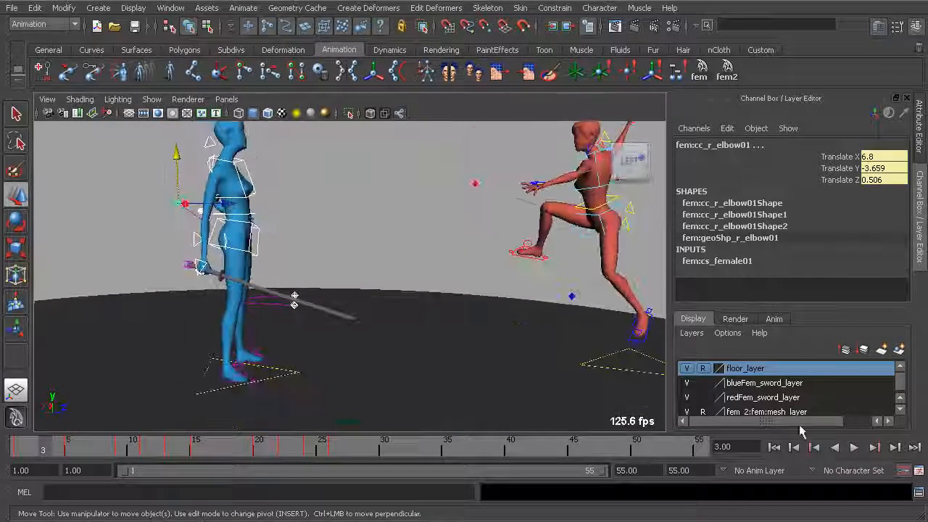
pyautogui.click(854, 447)
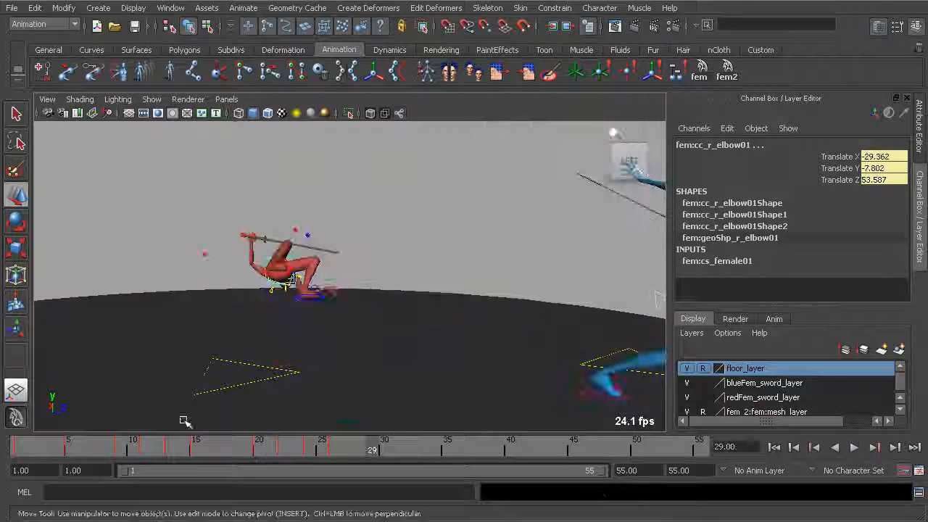
pyautogui.moveTo(42, 449)
pyautogui.mouseDown()
pyautogui.moveTo(226, 449)
pyautogui.moveTo(84, 431)
pyautogui.moveTo(169, 435)
pyautogui.mouseUp()
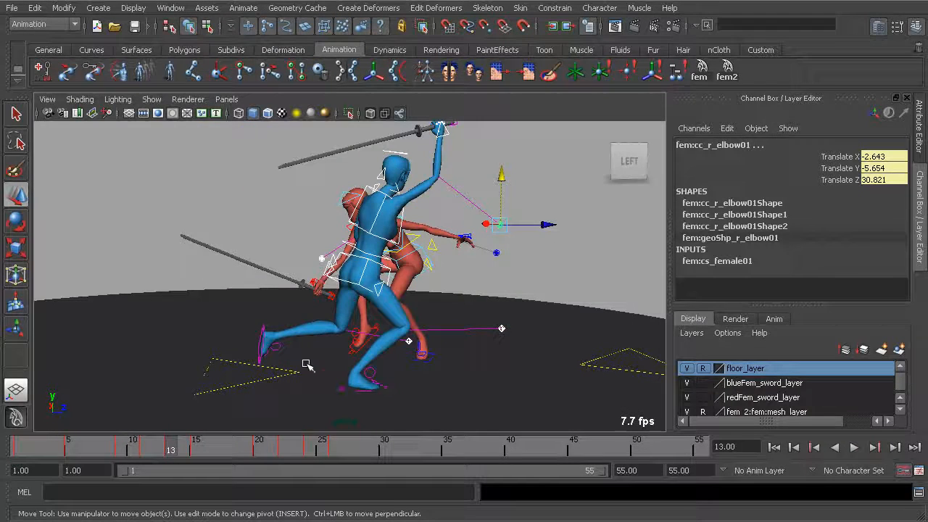
pyautogui.moveTo(58, 446); pyautogui.dragTo(186, 437)
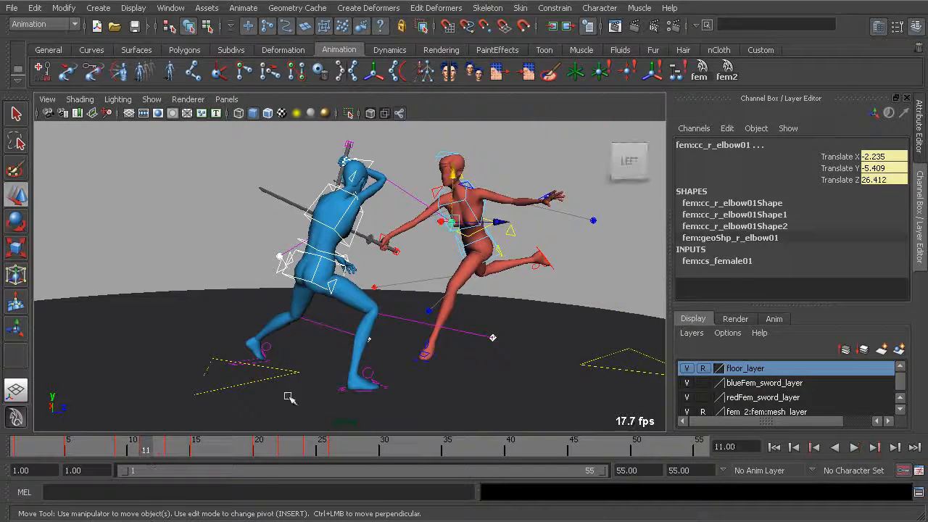
pyautogui.moveTo(46, 453)
pyautogui.mouseDown()
pyautogui.moveTo(239, 452)
pyautogui.moveTo(120, 444)
pyautogui.moveTo(145, 442)
pyautogui.mouseUp()
# Review the blue character's move into the block from a wider view, scrubbing between frames 7 and 15.
pyautogui.scroll(-3, 304, 319)
pyautogui.keyDown('alt'); pyautogui.moveTo(306, 319); pyautogui.dragTo(245, 353, button='middle'); pyautogui.keyUp('alt')
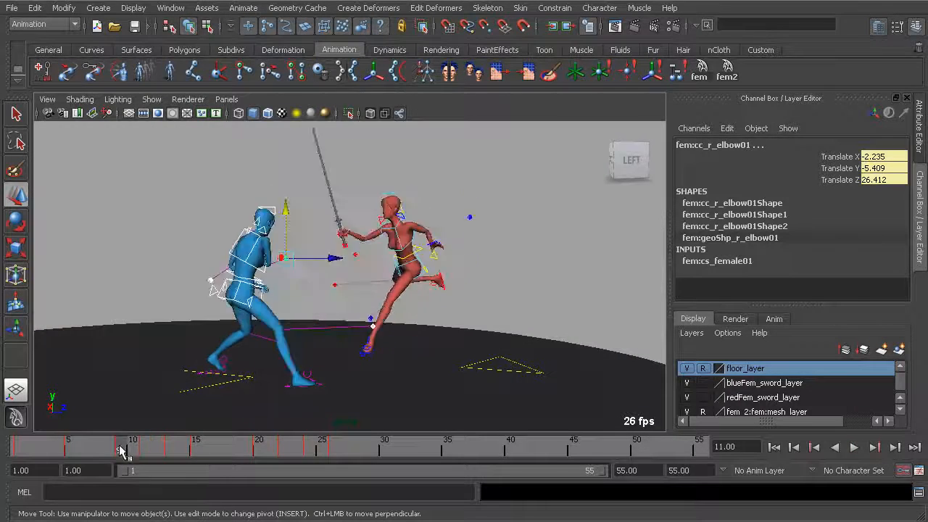
pyautogui.moveTo(133, 447); pyautogui.dragTo(93, 451)
pyautogui.hotkey('alt', 'v')
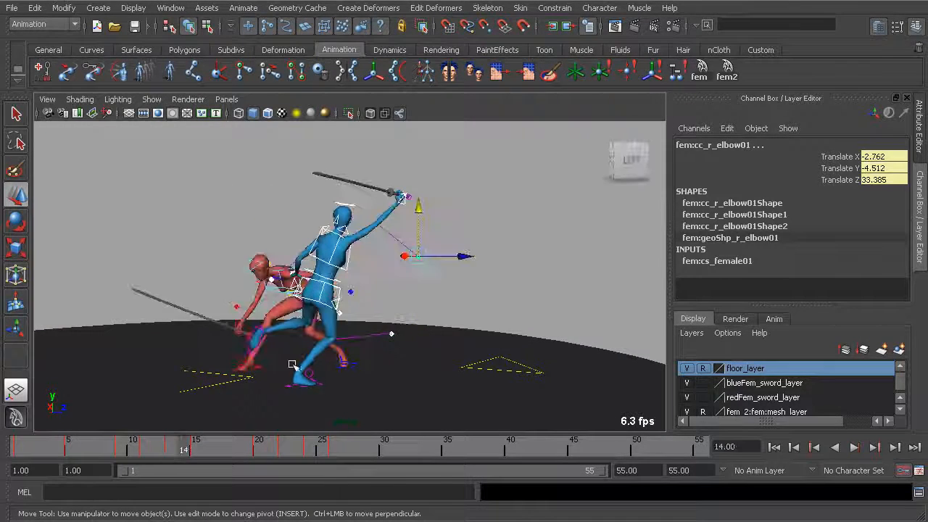
pyautogui.hotkey('alt', 'v')
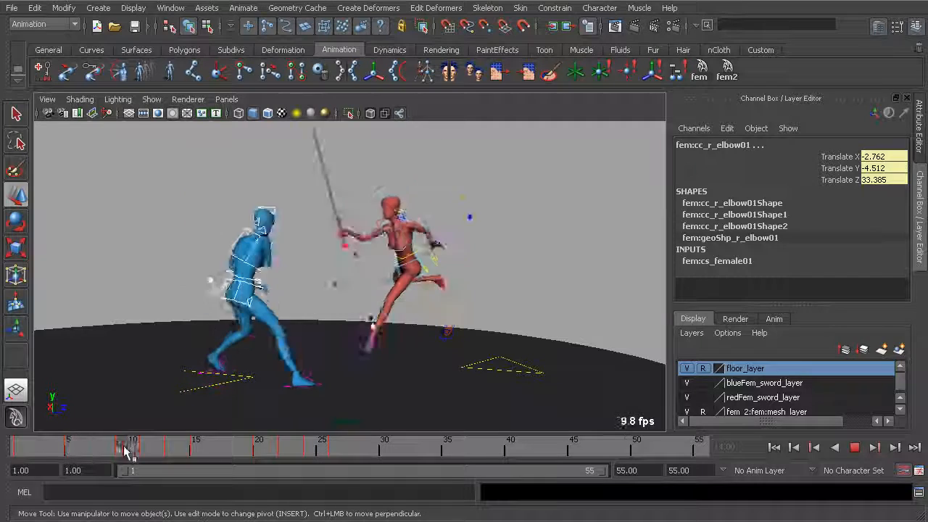
pyautogui.hotkey('alt', 'v')
pyautogui.moveTo(134, 451)
pyautogui.mouseDown()
pyautogui.moveTo(92, 452)
pyautogui.moveTo(121, 450)
pyautogui.mouseUp()
pyautogui.hotkey('alt', 'v')
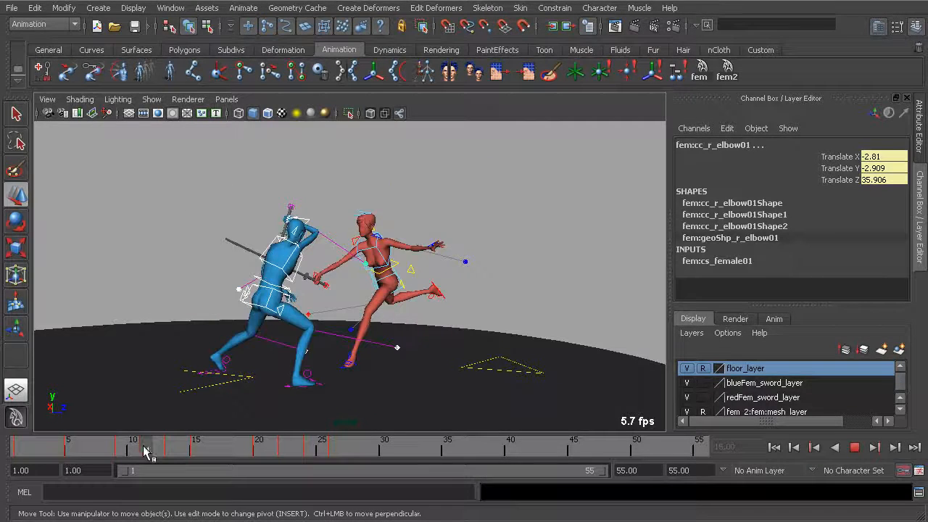
# Inspect the blue character's left foot up close from frame 7 to frame 11.
pyautogui.keyDown('alt'); pyautogui.moveTo(259, 382); pyautogui.dragTo(187, 422); pyautogui.keyUp('alt')
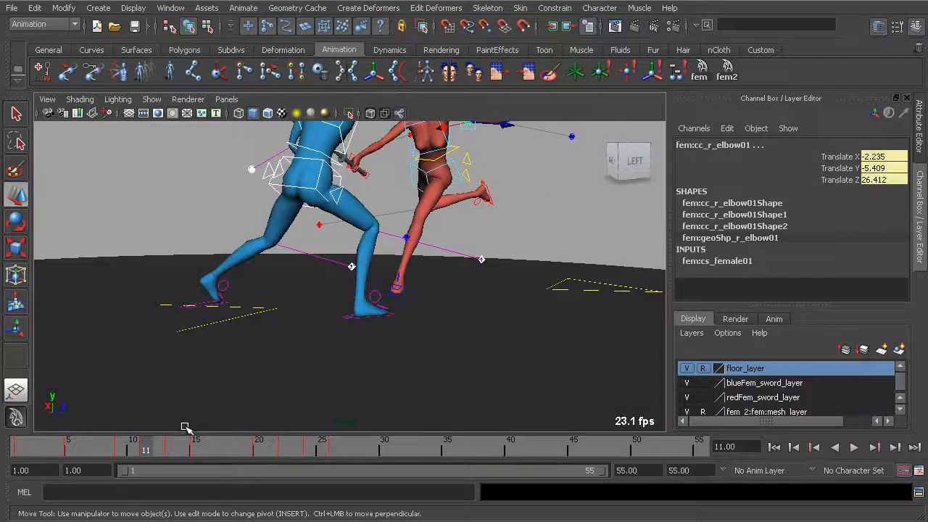
pyautogui.keyDown('alt'); pyautogui.moveTo(178, 371); pyautogui.dragTo(376, 371); pyautogui.keyUp('alt')
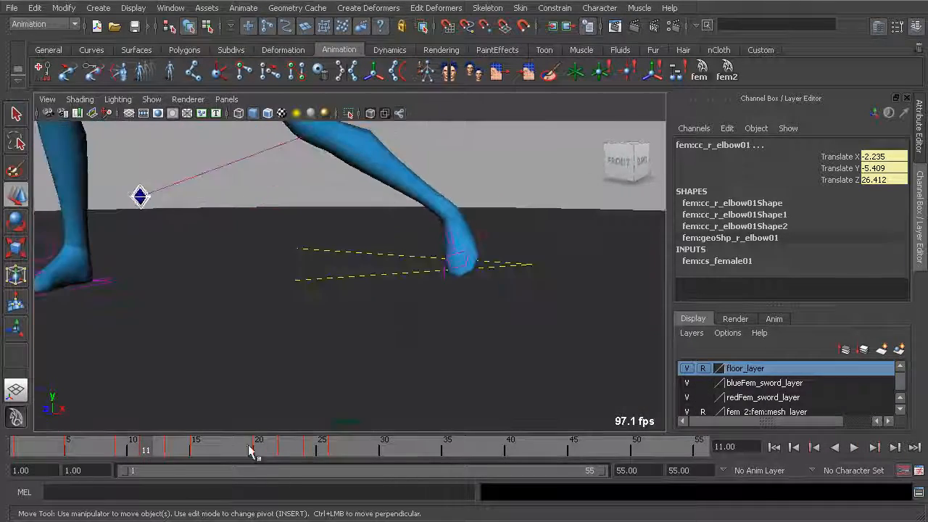
pyautogui.moveTo(143, 449); pyautogui.dragTo(83, 449)
pyautogui.keyDown('alt'); pyautogui.moveTo(259, 403); pyautogui.dragTo(305, 349); pyautogui.keyUp('alt')
pyautogui.moveTo(77, 450); pyautogui.dragTo(119, 448)
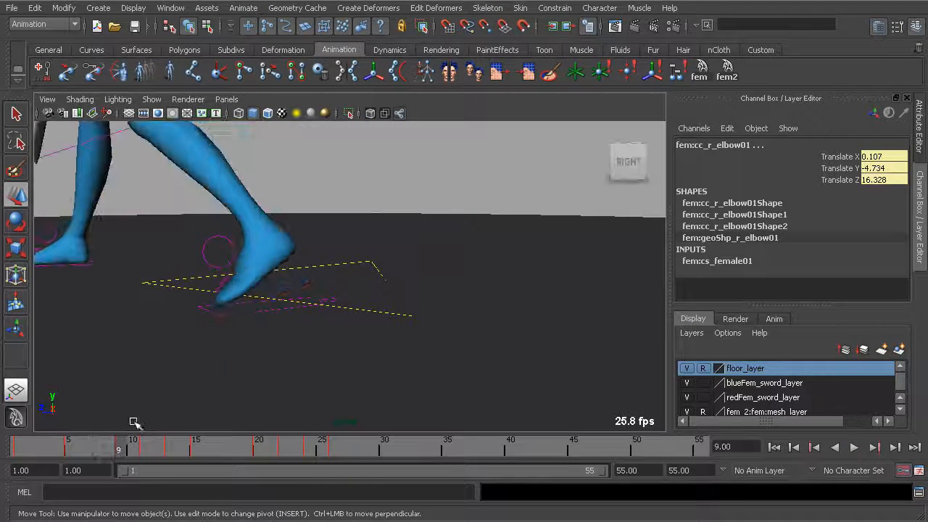
# Select the blue character's left toe controls and key them at frame 7 with zero rotation.
pyautogui.click(217, 309)
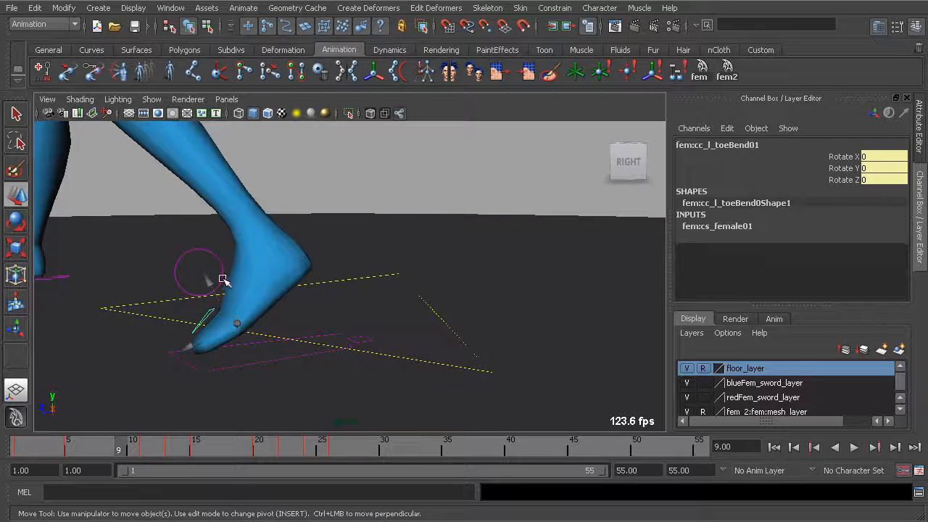
pyautogui.keyDown('alt'); pyautogui.moveTo(223, 282); pyautogui.dragTo(238, 273); pyautogui.keyUp('alt')
pyautogui.moveTo(213, 189); pyautogui.dragTo(226, 239)
pyautogui.keyDown('alt'); pyautogui.moveTo(226, 243); pyautogui.dragTo(245, 351); pyautogui.keyUp('alt')
pyautogui.keyDown('shift'); pyautogui.click(226, 271); pyautogui.keyUp('shift')
pyautogui.moveTo(120, 453); pyautogui.dragTo(100, 448)
pyautogui.keyDown('alt'); pyautogui.moveTo(185, 301); pyautogui.dragTo(276, 348); pyautogui.keyUp('alt')
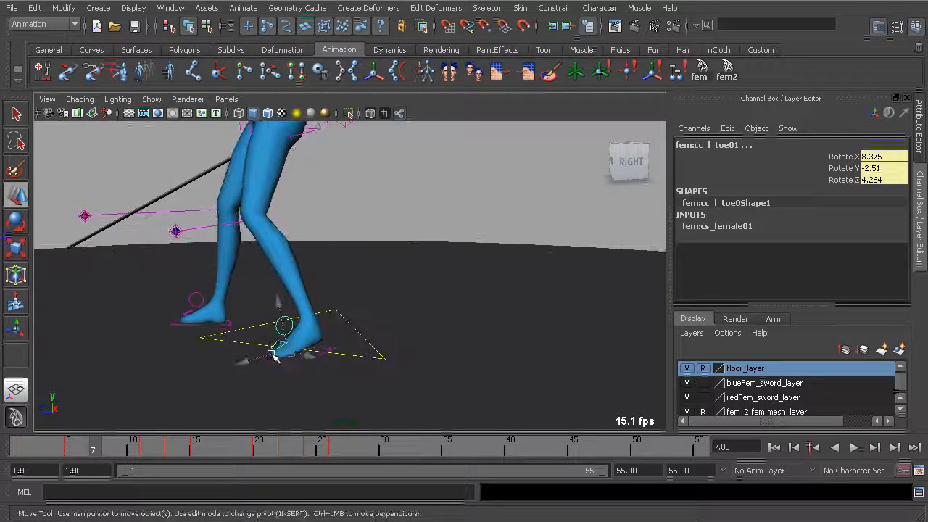
pyautogui.moveTo(99, 451)
pyautogui.mouseDown()
pyautogui.moveTo(45, 446)
pyautogui.moveTo(116, 459)
pyautogui.moveTo(84, 450)
pyautogui.moveTo(108, 454)
pyautogui.moveTo(100, 452)
pyautogui.mouseUp()
pyautogui.keyDown('alt'); pyautogui.moveTo(204, 411); pyautogui.dragTo(181, 330, button='right'); pyautogui.keyUp('alt')
pyautogui.keyDown('alt'); pyautogui.moveTo(181, 330); pyautogui.dragTo(218, 395, button='middle'); pyautogui.keyUp('alt')
pyautogui.keyDown('alt'); pyautogui.moveTo(218, 395); pyautogui.dragTo(258, 362); pyautogui.keyUp('alt')
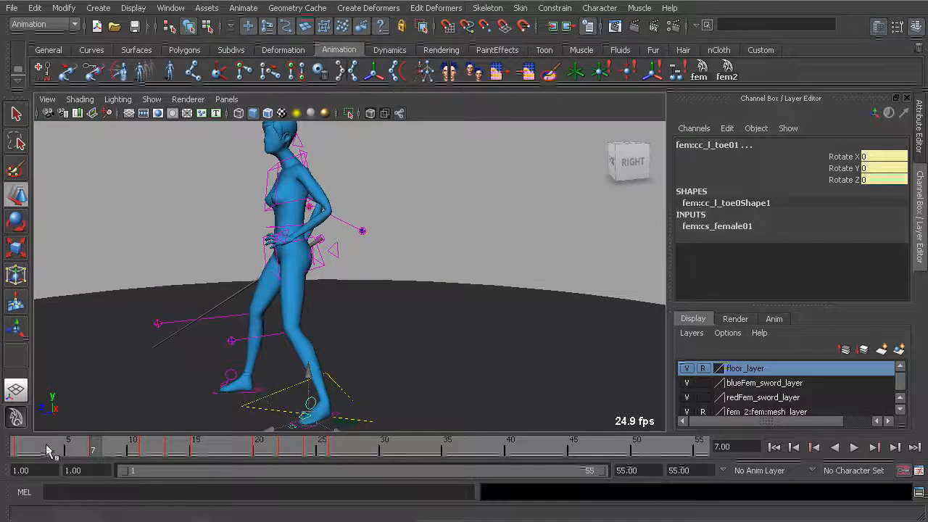
# Scrub through frame 11 to check the left foot's heel lift, then return to frame 1 and view both fighters.
pyautogui.hotkey('alt', 'v')
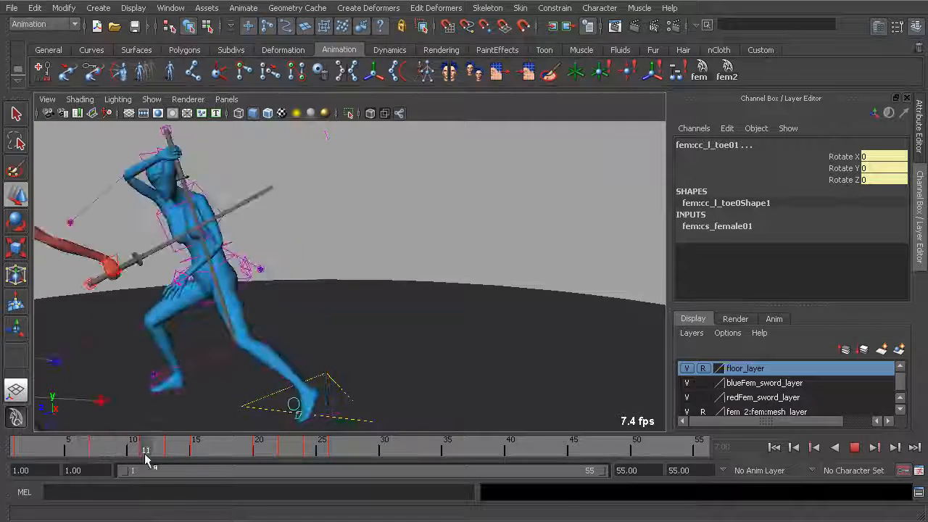
pyautogui.hotkey('alt', 'shift', 'v')
pyautogui.keyDown('alt'); pyautogui.moveTo(381, 326); pyautogui.dragTo(376, 298); pyautogui.keyUp('alt')
pyautogui.keyDown('alt'); pyautogui.moveTo(377, 299); pyautogui.dragTo(370, 314, button='middle'); pyautogui.keyUp('alt')
pyautogui.keyDown('alt'); pyautogui.moveTo(371, 314); pyautogui.dragTo(403, 310); pyautogui.keyUp('alt')
pyautogui.keyDown('alt'); pyautogui.moveTo(403, 310); pyautogui.dragTo(399, 315, button='right'); pyautogui.keyUp('alt')
pyautogui.keyDown('alt'); pyautogui.moveTo(399, 313); pyautogui.dragTo(242, 221, button='middle'); pyautogui.keyUp('alt')
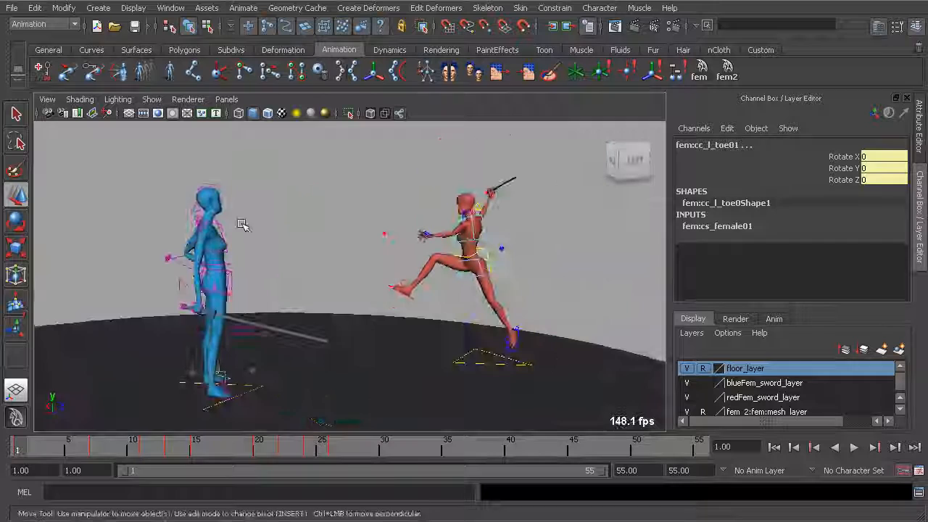
# Hide the control curves and play the whole sword fight without the rig display.
pyautogui.click(151, 99)
pyautogui.click(174, 164)
pyautogui.click(292, 171)
pyautogui.keyDown('alt'); pyautogui.moveTo(292, 171); pyautogui.dragTo(310, 238); pyautogui.keyUp('alt')
pyautogui.click(856, 449)
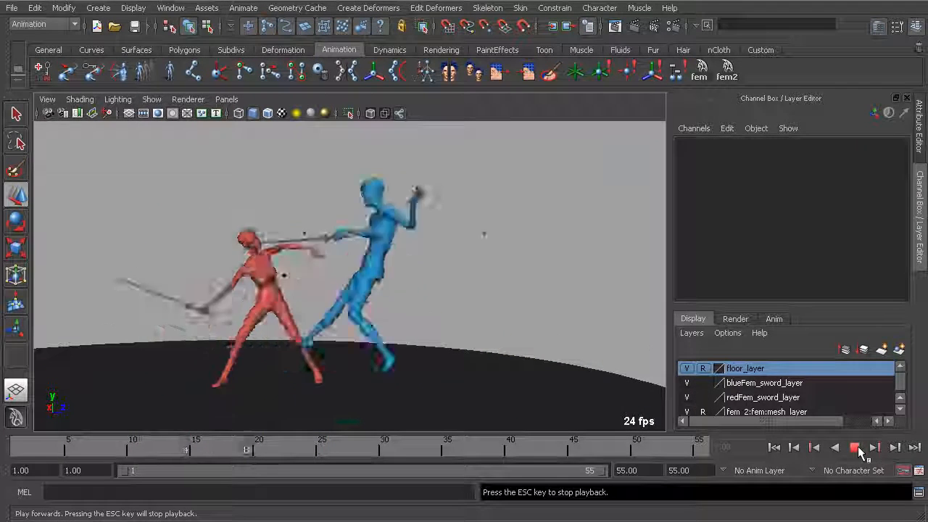
pyautogui.keyDown('alt'); pyautogui.moveTo(437, 322); pyautogui.dragTo(401, 274, button='middle'); pyautogui.keyUp('alt')
pyautogui.keyDown('alt'); pyautogui.moveTo(401, 275); pyautogui.dragTo(421, 285); pyautogui.keyUp('alt')
pyautogui.keyDown('alt'); pyautogui.moveTo(341, 289); pyautogui.dragTo(387, 295, button='middle'); pyautogui.keyUp('alt')
pyautogui.keyDown('alt'); pyautogui.moveTo(334, 297); pyautogui.dragTo(286, 305); pyautogui.keyUp('alt')
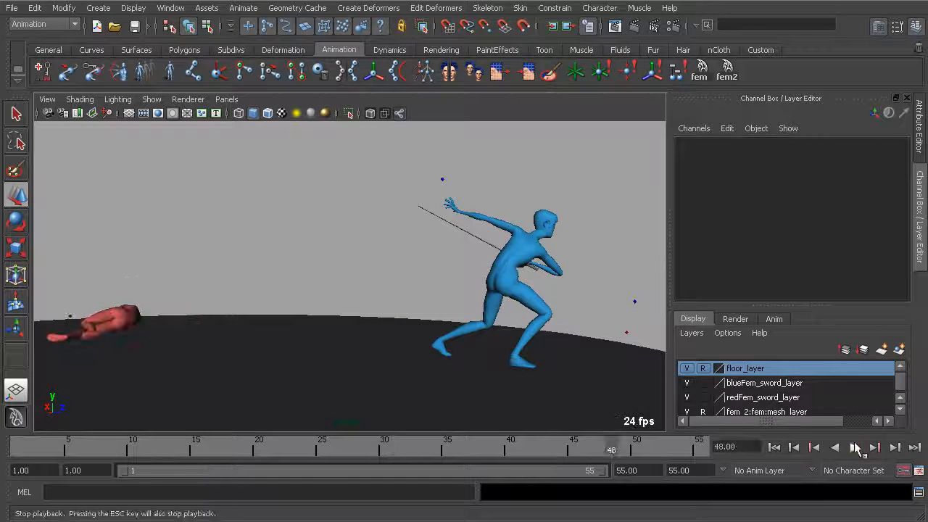
# Examine the blue character's step and sword arm movement around frames 5 to 8 from different angles.
pyautogui.moveTo(55, 447); pyautogui.dragTo(93, 445)
pyautogui.keyDown('alt'); pyautogui.moveTo(178, 335); pyautogui.dragTo(211, 347, button='middle'); pyautogui.keyUp('alt')
pyautogui.moveTo(77, 448)
pyautogui.mouseDown()
pyautogui.moveTo(50, 450)
pyautogui.moveTo(80, 450)
pyautogui.moveTo(71, 449)
pyautogui.mouseUp()
pyautogui.keyDown('alt'); pyautogui.moveTo(214, 361); pyautogui.dragTo(245, 373); pyautogui.keyUp('alt')
pyautogui.keyDown('alt'); pyautogui.moveTo(175, 338); pyautogui.dragTo(190, 334, button='right'); pyautogui.keyUp('alt')
pyautogui.keyDown('alt'); pyautogui.moveTo(192, 292); pyautogui.dragTo(305, 319); pyautogui.keyUp('alt')
pyautogui.moveTo(74, 445); pyautogui.dragTo(108, 443)
pyautogui.keyDown('alt'); pyautogui.moveTo(274, 274); pyautogui.dragTo(305, 289, button='middle'); pyautogui.keyUp('alt')
pyautogui.keyDown('alt'); pyautogui.moveTo(304, 289); pyautogui.dragTo(236, 201); pyautogui.keyUp('alt')
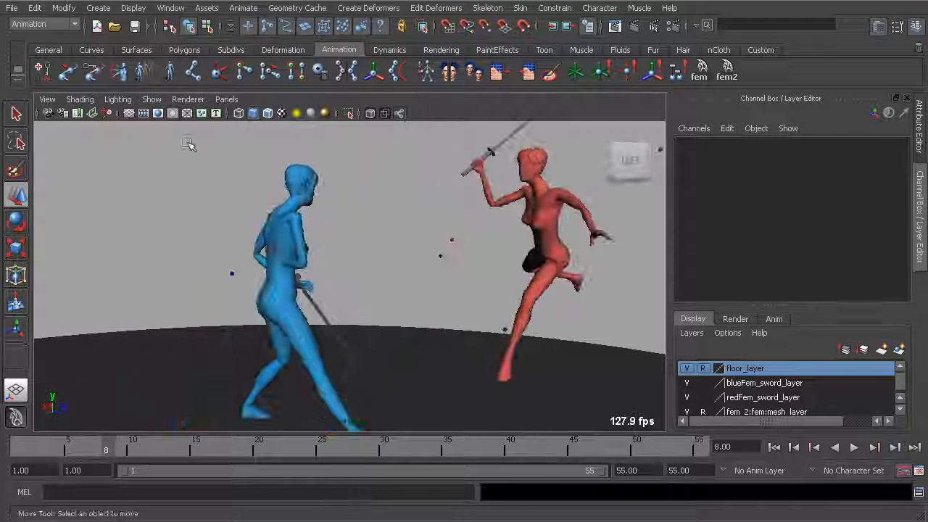
# Show the control curves again, select the blue character's right hand control and check its motion from frame 5 to 9.
pyautogui.click(154, 102)
pyautogui.click(182, 165)
pyautogui.keyDown('alt'); pyautogui.moveTo(317, 224); pyautogui.dragTo(295, 261); pyautogui.keyUp('alt')
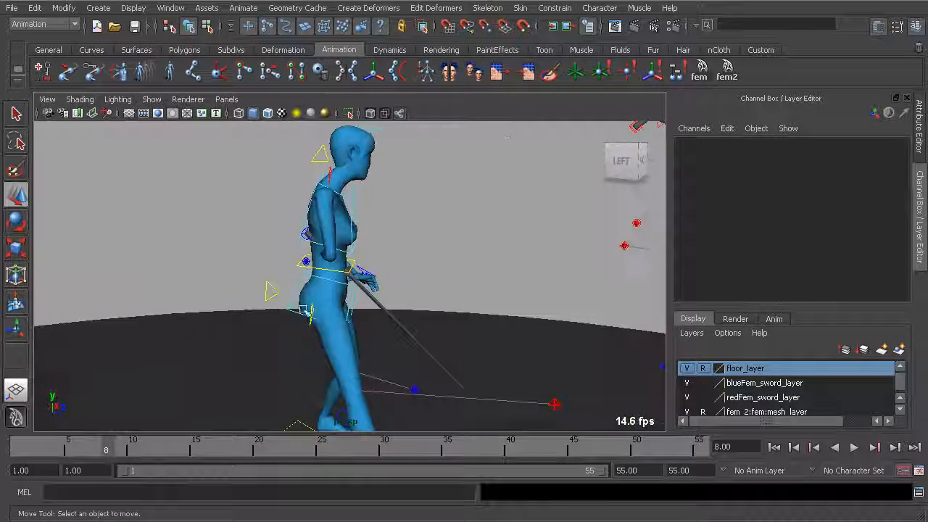
pyautogui.moveTo(98, 456); pyautogui.dragTo(69, 452)
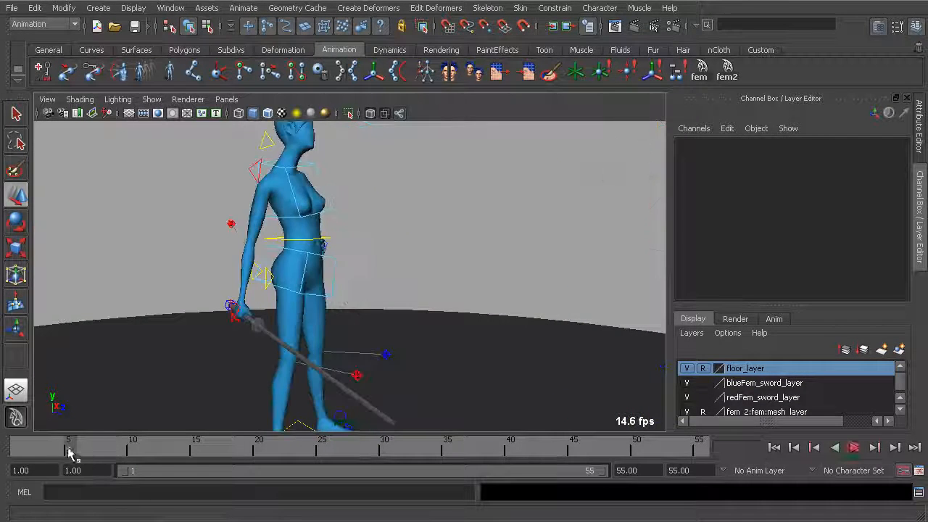
pyautogui.click(240, 306)
pyautogui.keyDown('alt'); pyautogui.moveTo(239, 321); pyautogui.dragTo(354, 331); pyautogui.keyUp('alt')
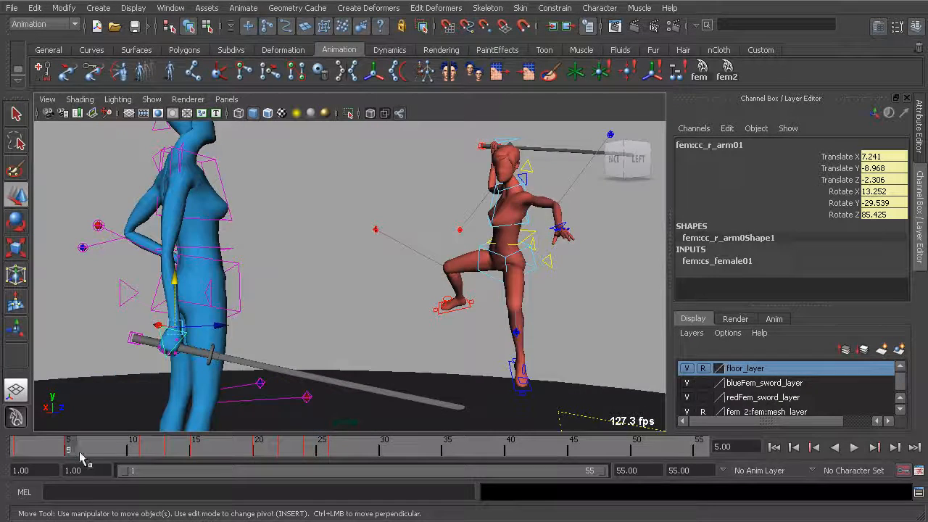
pyautogui.hotkey('alt', 'v')
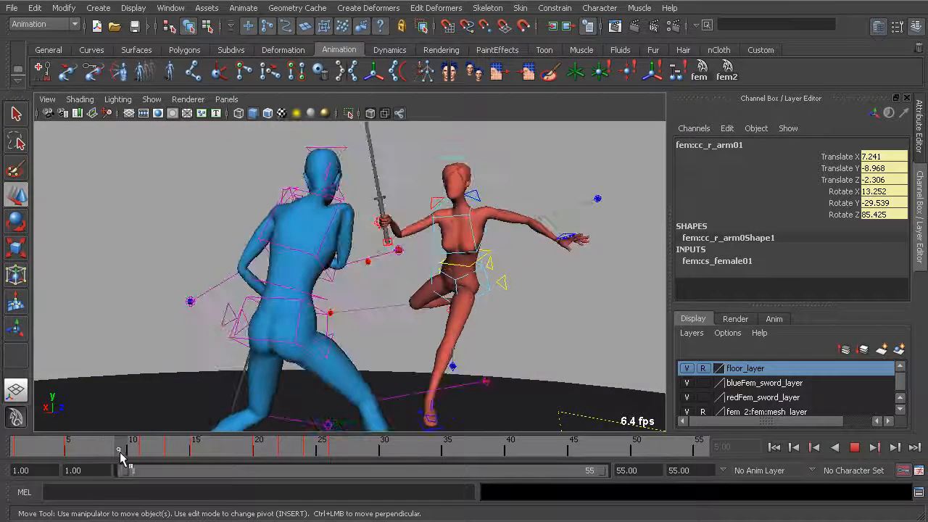
pyautogui.hotkey('alt', 'v')
# Reposition the blue character's right elbow control at frame 8 to swing the sword arm's elbow up and outward.
pyautogui.keyDown('alt'); pyautogui.moveTo(304, 319); pyautogui.dragTo(410, 239); pyautogui.keyUp('alt')
pyautogui.keyDown('alt'); pyautogui.moveTo(410, 239); pyautogui.dragTo(348, 242, button='right'); pyautogui.keyUp('alt')
pyautogui.moveTo(348, 242)
pyautogui.keyDown('alt'); pyautogui.mouseDown()
pyautogui.moveTo(336, 231)
pyautogui.moveTo(360, 229)
pyautogui.moveTo(333, 240)
pyautogui.mouseUp(); pyautogui.keyUp('alt')
pyautogui.keyDown('alt'); pyautogui.moveTo(301, 271); pyautogui.dragTo(408, 242); pyautogui.keyUp('alt')
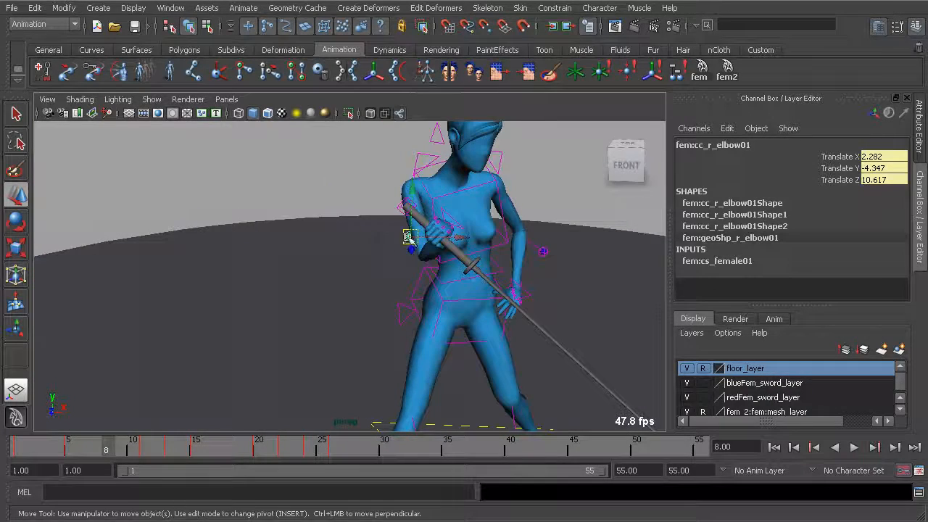
pyautogui.moveTo(344, 140); pyautogui.dragTo(343, 155)
pyautogui.keyDown('alt'); pyautogui.moveTo(373, 202); pyautogui.dragTo(280, 202); pyautogui.keyUp('alt')
pyautogui.keyDown('alt'); pyautogui.moveTo(332, 226); pyautogui.dragTo(437, 197); pyautogui.keyUp('alt')
# Pose the right hand control at frame 8 at about 5.3, -1.1, 11.1, rotated about 44, 100, 15 degrees.
pyautogui.click(235, 212)
pyautogui.click(423, 153)
pyautogui.keyDown('alt'); pyautogui.moveTo(445, 161); pyautogui.dragTo(303, 223); pyautogui.keyUp('alt')
pyautogui.click(283, 207)
pyautogui.moveTo(303, 223); pyautogui.dragTo(277, 242)
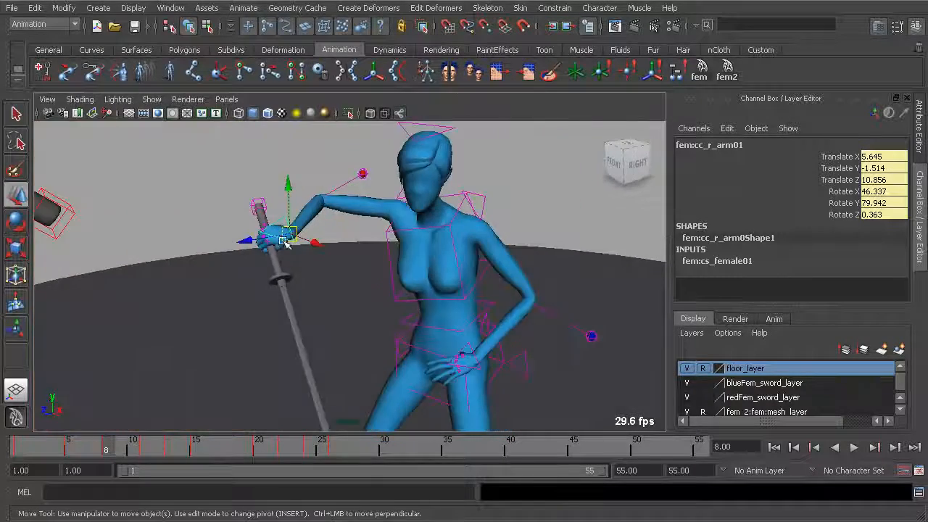
pyautogui.moveTo(243, 275); pyautogui.dragTo(250, 280)
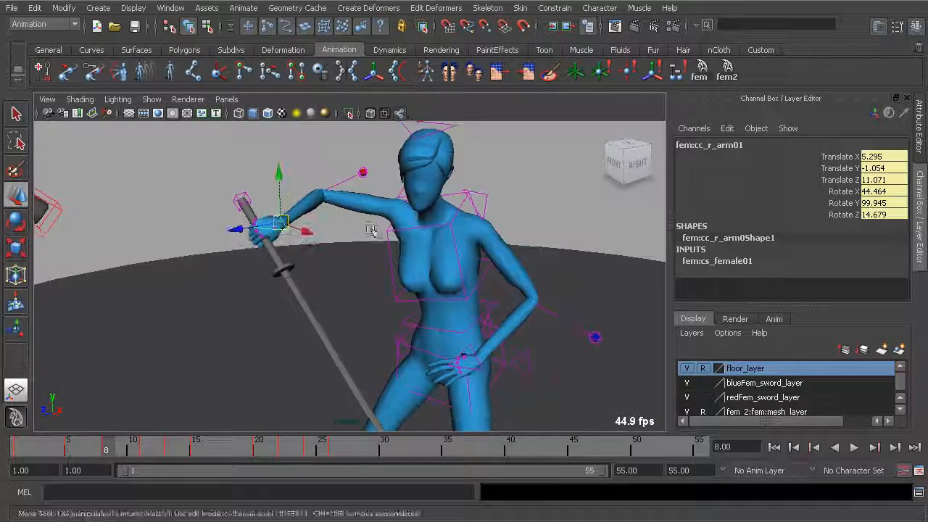
# Review the new frame 8 sword arm pose by orbiting around it and scrubbing from frame 5.
pyautogui.keyDown('alt'); pyautogui.moveTo(354, 226); pyautogui.dragTo(442, 239); pyautogui.keyUp('alt')
pyautogui.keyDown('alt'); pyautogui.moveTo(442, 240); pyautogui.dragTo(355, 250, button='right'); pyautogui.keyUp('alt')
pyautogui.hotkey('alt', 'v')
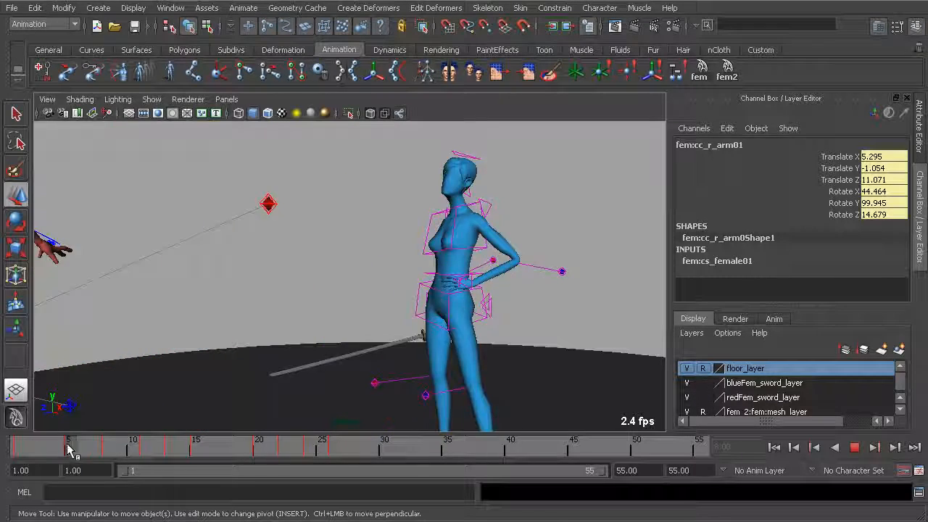
pyautogui.hotkey('alt', 'v')
# Select the blue character's left hand control and check its pose and motion around frames 8 and 9.
pyautogui.click(118, 445)
pyautogui.keyDown('alt'); pyautogui.moveTo(426, 331); pyautogui.dragTo(362, 325); pyautogui.keyUp('alt')
pyautogui.keyDown('alt'); pyautogui.moveTo(363, 324); pyautogui.dragTo(393, 350, button='right'); pyautogui.keyUp('alt')
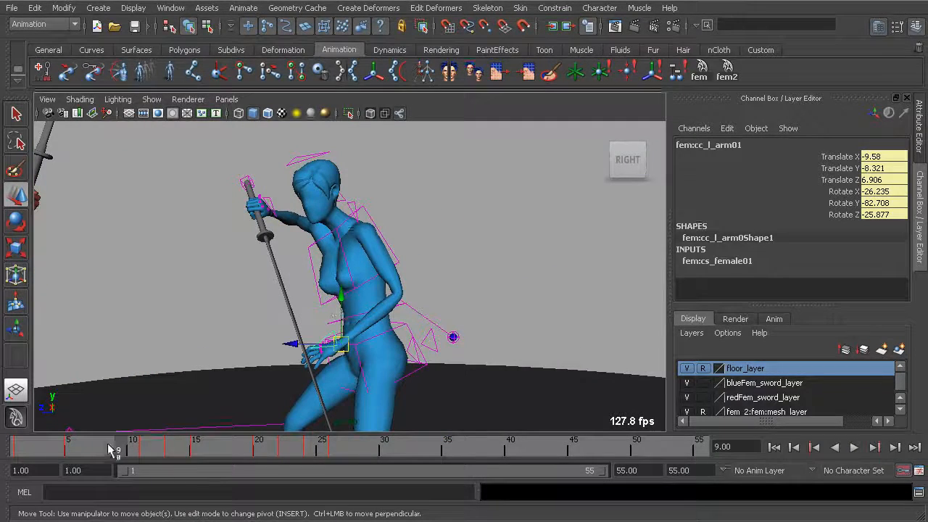
pyautogui.hotkey('alt', 'v')
pyautogui.moveTo(110, 448)
pyautogui.mouseDown()
pyautogui.moveTo(70, 446)
pyautogui.moveTo(106, 445)
pyautogui.mouseUp()
pyautogui.keyDown('alt'); pyautogui.moveTo(291, 342); pyautogui.dragTo(460, 326); pyautogui.keyUp('alt')
pyautogui.keyDown('alt'); pyautogui.moveTo(414, 339); pyautogui.dragTo(491, 348); pyautogui.keyUp('alt')
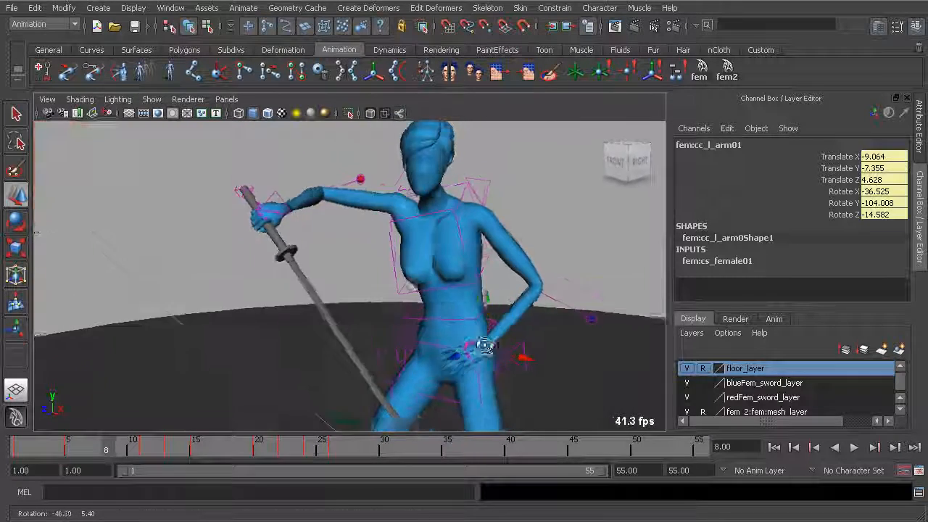
pyautogui.keyDown('alt'); pyautogui.moveTo(491, 348); pyautogui.dragTo(464, 319, button='right'); pyautogui.keyUp('alt')
pyautogui.hotkey('alt', 'v')
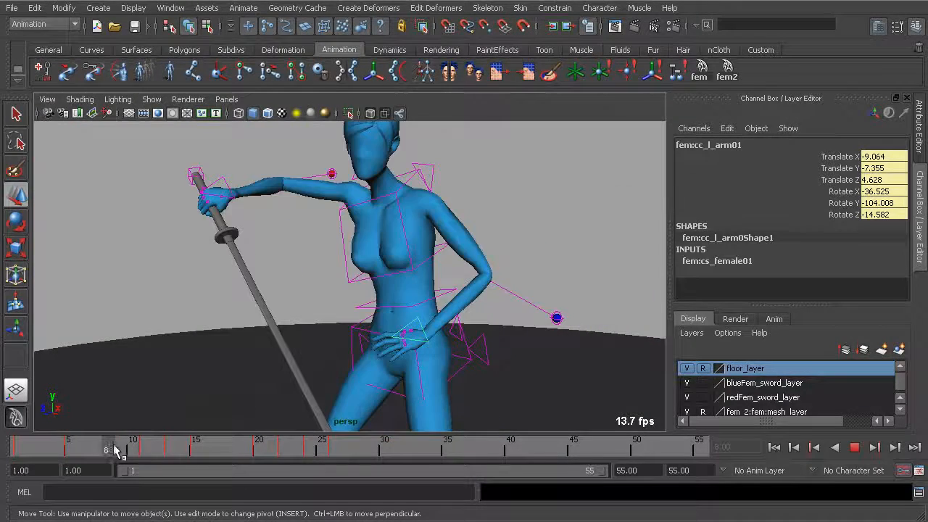
pyautogui.keyDown('alt'); pyautogui.moveTo(348, 326); pyautogui.dragTo(365, 285); pyautogui.keyUp('alt')
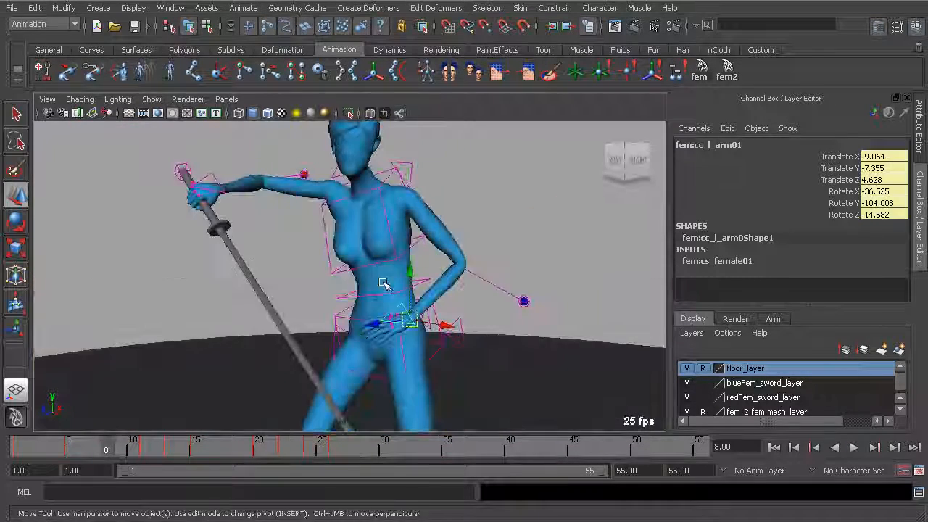
# At frame 8, bring the blue character's left hand off the hip and place her left elbow control at about -2.5, -6.8, 4.9.
pyautogui.hotkey('alt', 'v')
pyautogui.keyDown('alt'); pyautogui.moveTo(377, 339); pyautogui.dragTo(335, 328); pyautogui.keyUp('alt')
pyautogui.keyDown('alt'); pyautogui.moveTo(283, 317); pyautogui.dragTo(381, 314); pyautogui.keyUp('alt')
pyautogui.press('w')
pyautogui.click(461, 303)
pyautogui.keyDown('alt'); pyautogui.moveTo(462, 303); pyautogui.dragTo(343, 335); pyautogui.keyUp('alt')
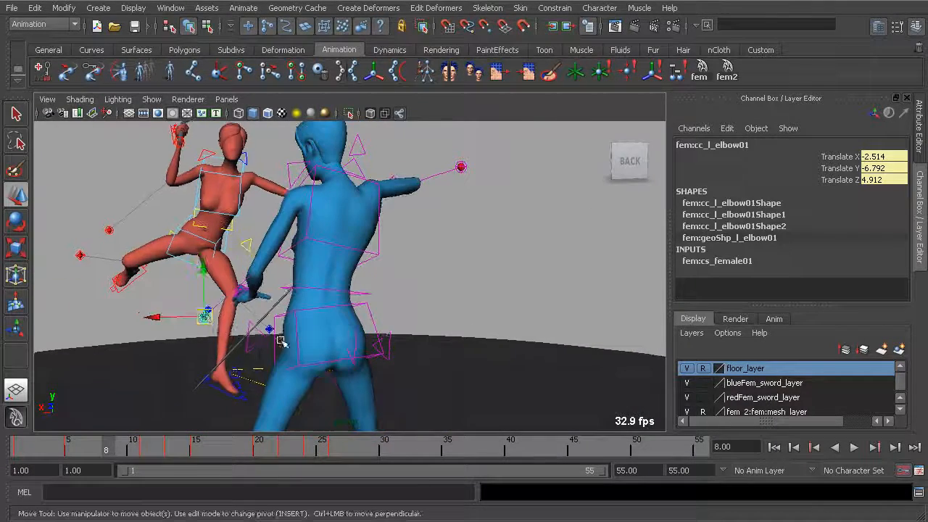
pyautogui.keyDown('alt'); pyautogui.moveTo(304, 310); pyautogui.dragTo(211, 323); pyautogui.keyUp('alt')
# Rotate the blue character's left shoulder control at frame 8 to about -13.5, -14.3, -26.4 degrees.
pyautogui.click(345, 216)
pyautogui.keyDown('alt'); pyautogui.moveTo(345, 216); pyautogui.dragTo(391, 257); pyautogui.keyUp('alt')
pyautogui.hotkey('alt', 'v')
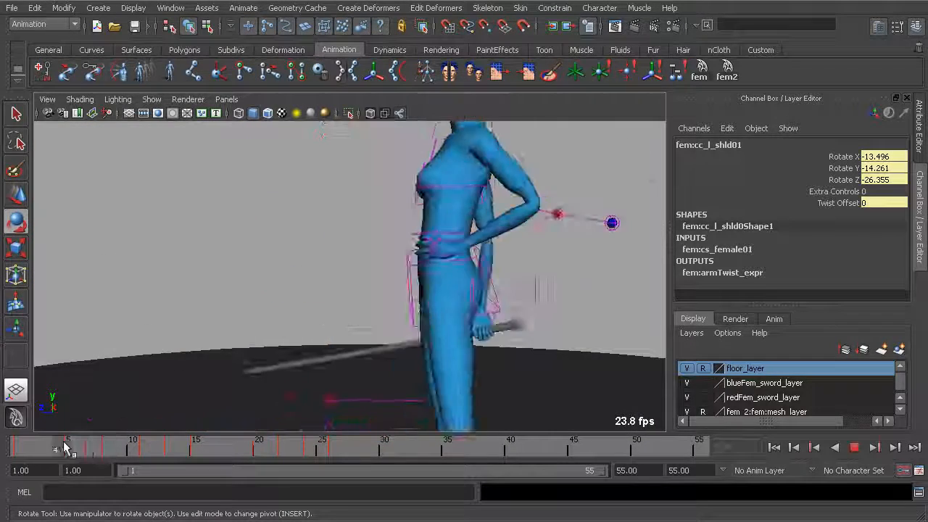
# Review the blue character's arm motion from several angles around frames 8 to 10.
pyautogui.keyDown('alt'); pyautogui.moveTo(217, 384); pyautogui.dragTo(254, 365); pyautogui.keyUp('alt')
pyautogui.hotkey('alt', 'v')
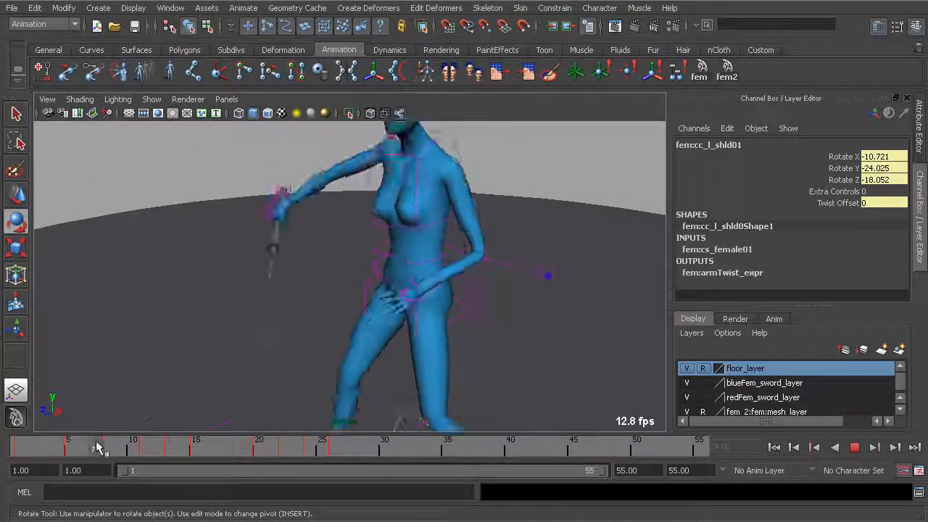
pyautogui.keyDown('alt'); pyautogui.moveTo(187, 382); pyautogui.dragTo(403, 332); pyautogui.keyUp('alt')
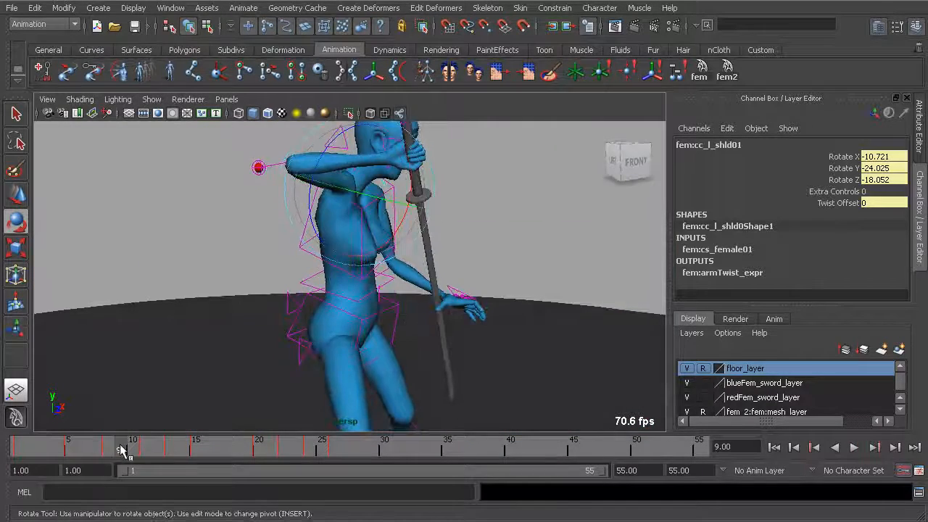
pyautogui.hotkey('alt', 'v')
pyautogui.keyDown('alt'); pyautogui.moveTo(448, 311); pyautogui.dragTo(326, 346); pyautogui.keyUp('alt')
pyautogui.keyDown('alt'); pyautogui.moveTo(416, 341); pyautogui.dragTo(330, 316); pyautogui.keyUp('alt')
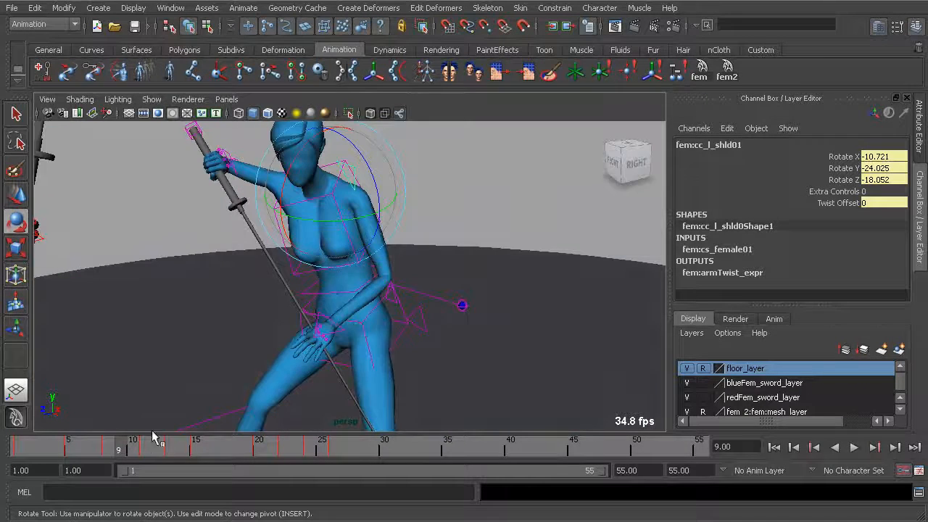
pyautogui.hotkey('alt', 'v')
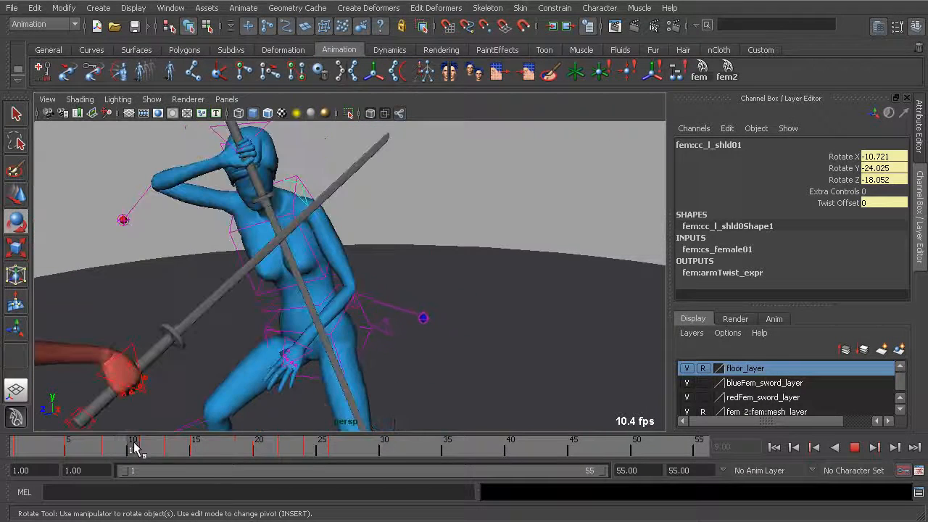
# Pose the blue character's right hand control at frame 9 at about 9.6, -0.9, 11.5, rotated about 57, 127, -38 degrees.
pyautogui.keyDown('alt'); pyautogui.moveTo(272, 272); pyautogui.dragTo(357, 348); pyautogui.keyUp('alt')
pyautogui.click(236, 178)
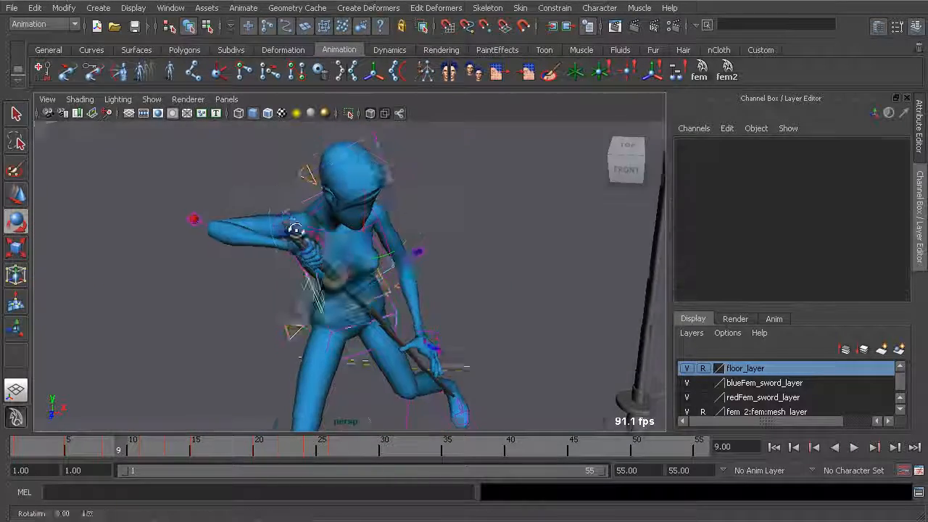
pyautogui.keyDown('alt'); pyautogui.moveTo(296, 221); pyautogui.dragTo(292, 273); pyautogui.keyUp('alt')
pyautogui.click(292, 271)
pyautogui.keyDown('alt'); pyautogui.moveTo(319, 300); pyautogui.dragTo(397, 234); pyautogui.keyUp('alt')
pyautogui.press('w')
pyautogui.hotkey('alt', 'v')
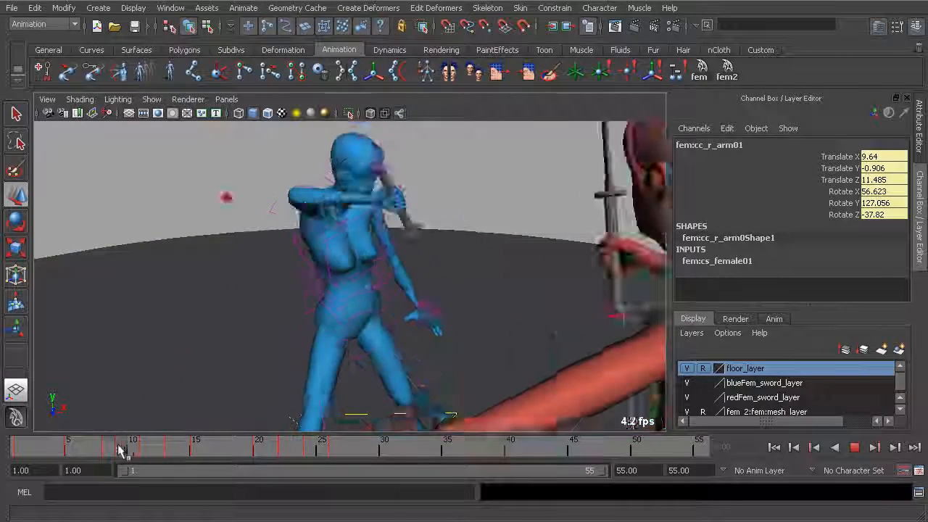
# Move the blue character's left hand control at frame 8 forward from the body, to about -8.4, -6.8, 6.1.
pyautogui.click(119, 446)
pyautogui.keyDown('alt'); pyautogui.moveTo(210, 395); pyautogui.dragTo(348, 370); pyautogui.keyUp('alt')
pyautogui.hotkey('alt', 'v')
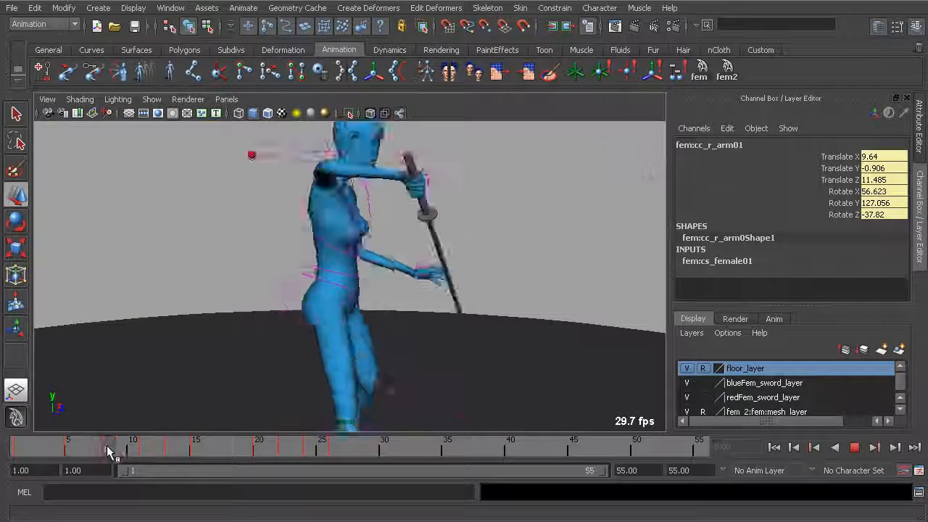
pyautogui.moveTo(121, 446); pyautogui.dragTo(87, 450)
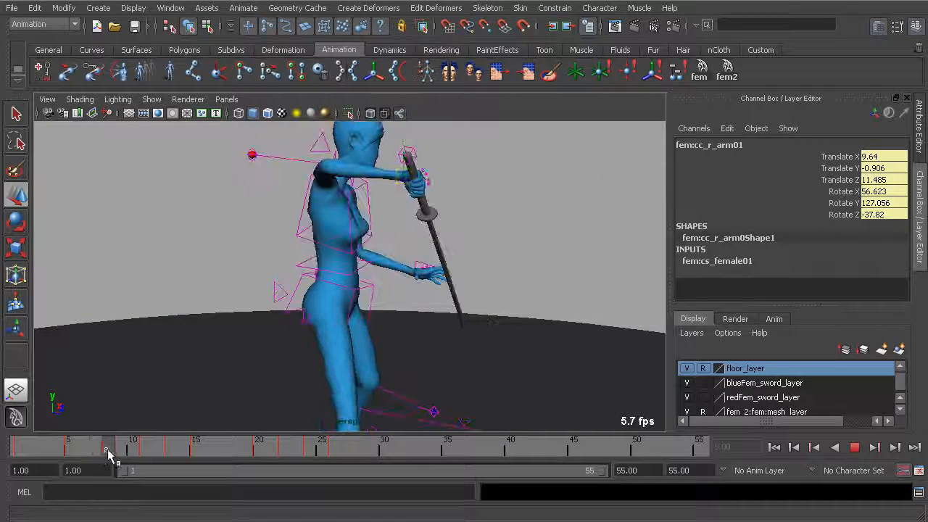
pyautogui.click(107, 450)
pyautogui.keyDown('alt'); pyautogui.moveTo(151, 428); pyautogui.dragTo(211, 361); pyautogui.keyUp('alt')
pyautogui.keyDown('alt'); pyautogui.moveTo(333, 317); pyautogui.dragTo(250, 306); pyautogui.keyUp('alt')
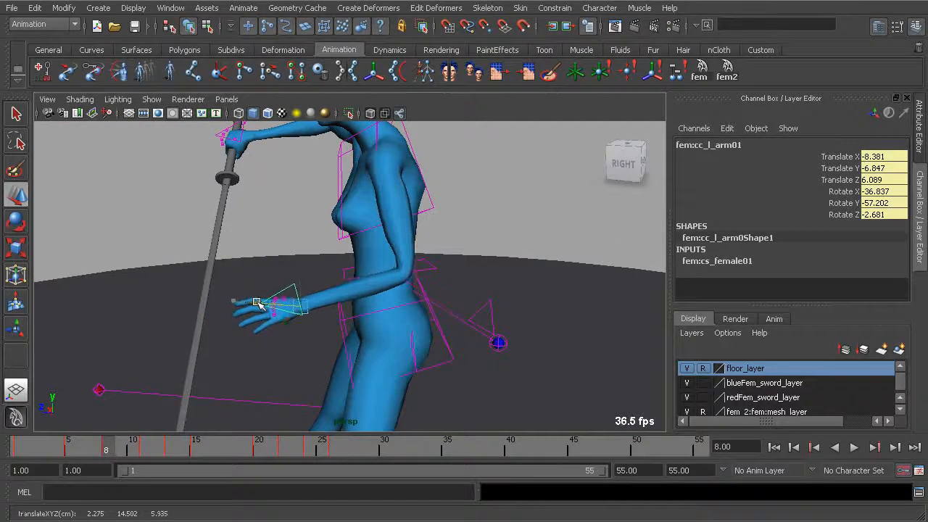
pyautogui.hotkey('alt', 'v')
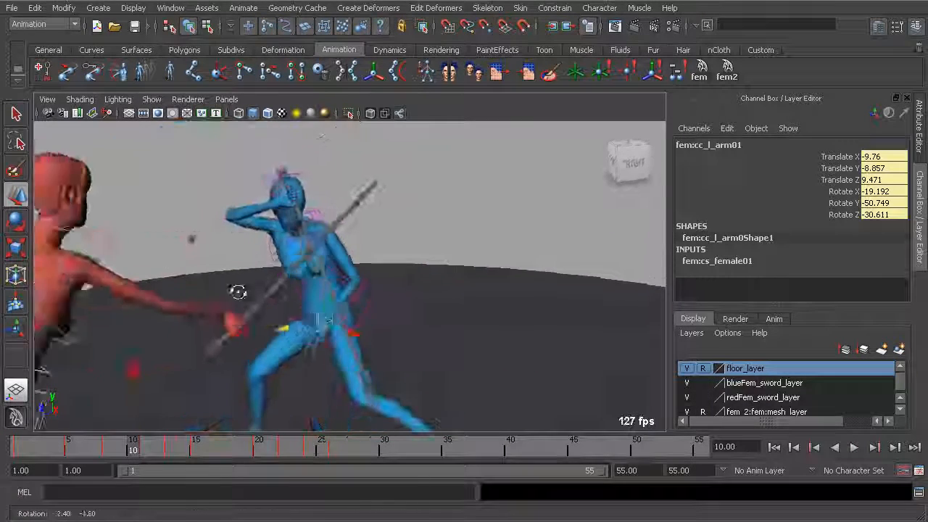
# Review both characters' clash from frame 5 to 17, checking the lunge and arm motion from several angles.
pyautogui.moveTo(68, 447); pyautogui.dragTo(162, 450)
pyautogui.keyDown('alt'); pyautogui.moveTo(420, 316); pyautogui.dragTo(268, 308); pyautogui.keyUp('alt')
pyautogui.keyDown('alt'); pyautogui.moveTo(441, 290); pyautogui.dragTo(476, 255, button='middle'); pyautogui.keyUp('alt')
pyautogui.keyDown('alt'); pyautogui.moveTo(476, 254); pyautogui.dragTo(428, 243); pyautogui.keyUp('alt')
pyautogui.keyDown('alt'); pyautogui.moveTo(432, 245); pyautogui.dragTo(383, 292, button='middle'); pyautogui.keyUp('alt')
pyautogui.keyDown('alt'); pyautogui.moveTo(383, 293); pyautogui.dragTo(337, 308, button='right'); pyautogui.keyUp('alt')
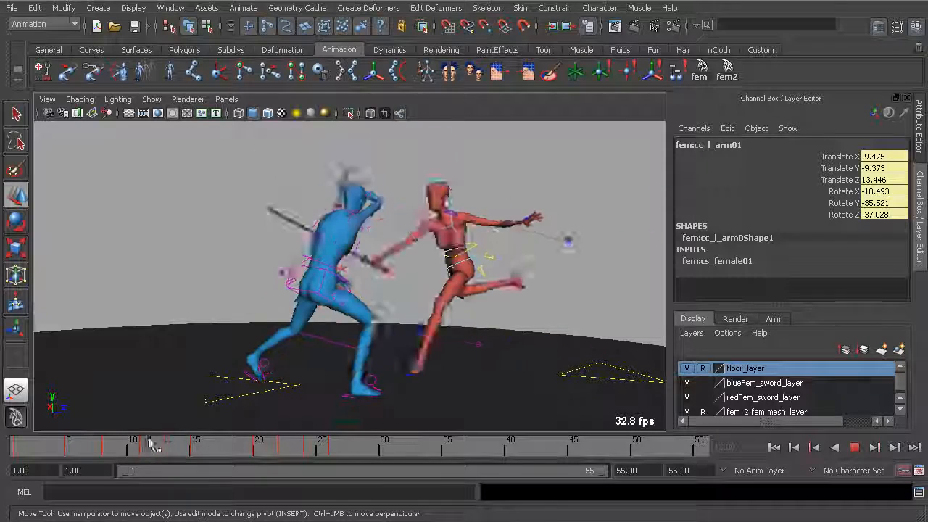
pyautogui.moveTo(72, 428); pyautogui.dragTo(123, 424)
pyautogui.keyDown('alt'); pyautogui.moveTo(215, 327); pyautogui.dragTo(210, 351); pyautogui.keyUp('alt')
pyautogui.moveTo(70, 442)
pyautogui.mouseDown()
pyautogui.moveTo(18, 439)
pyautogui.moveTo(68, 442)
pyautogui.mouseUp()
pyautogui.keyDown('alt'); pyautogui.moveTo(222, 319); pyautogui.dragTo(232, 398); pyautogui.keyUp('alt')
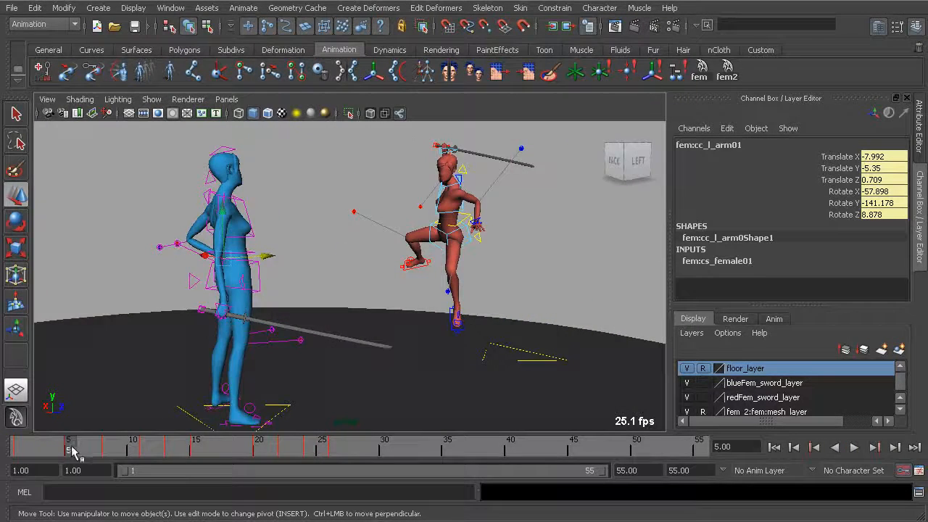
pyautogui.hotkey('alt', 'v')
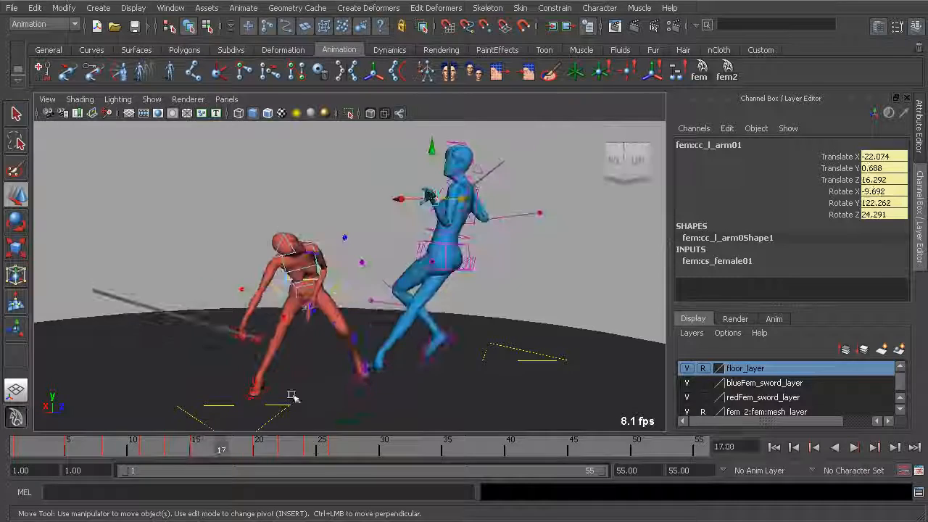
pyautogui.keyDown('alt'); pyautogui.moveTo(324, 364); pyautogui.dragTo(330, 332); pyautogui.keyUp('alt')
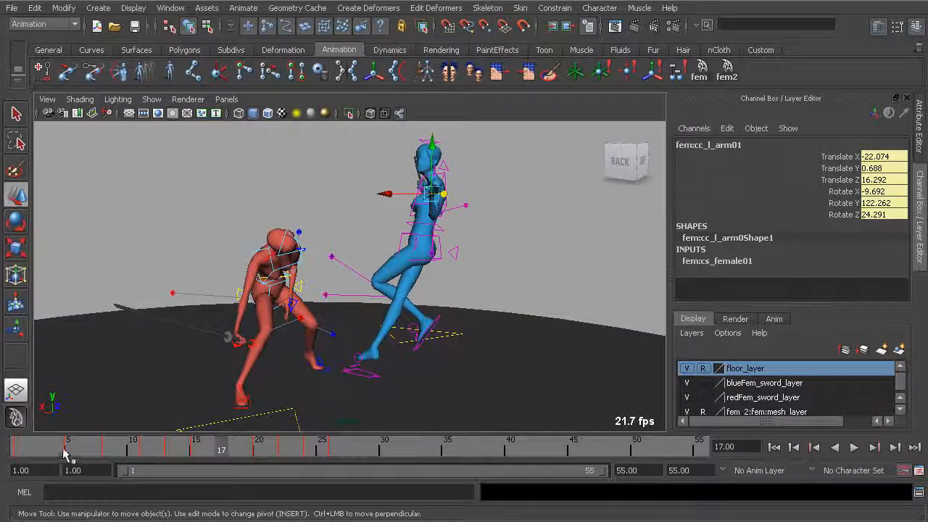
# Check the sword exchange around frame 13, then replay the lead-in from frame 5 to judge the arm breakdown.
pyautogui.hotkey('alt', 'v')
pyautogui.click(166, 445)
pyautogui.keyDown('alt'); pyautogui.moveTo(331, 317); pyautogui.dragTo(435, 316); pyautogui.keyUp('alt')
pyautogui.keyDown('alt'); pyautogui.moveTo(293, 308); pyautogui.dragTo(305, 310); pyautogui.keyUp('alt')
pyautogui.keyDown('alt'); pyautogui.moveTo(305, 310); pyautogui.dragTo(298, 312, button='right'); pyautogui.keyUp('alt')
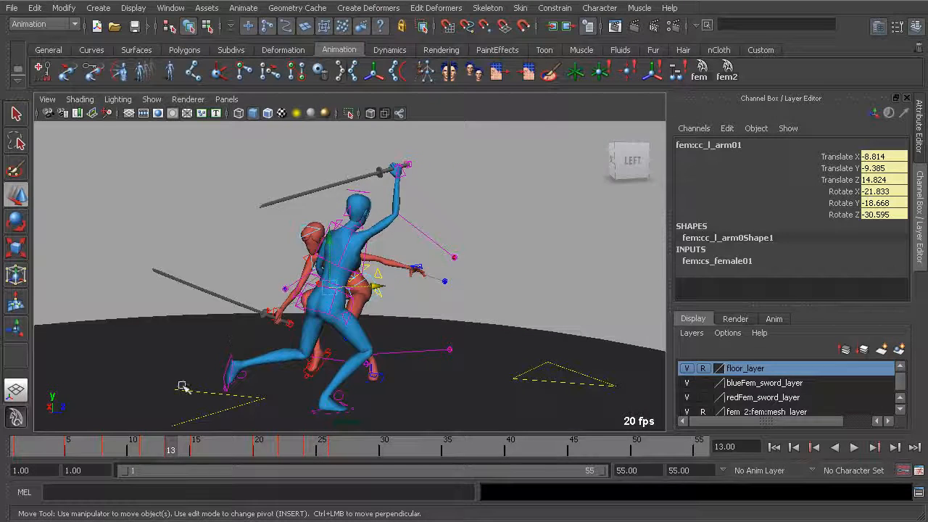
pyautogui.hotkey('alt', 'v')
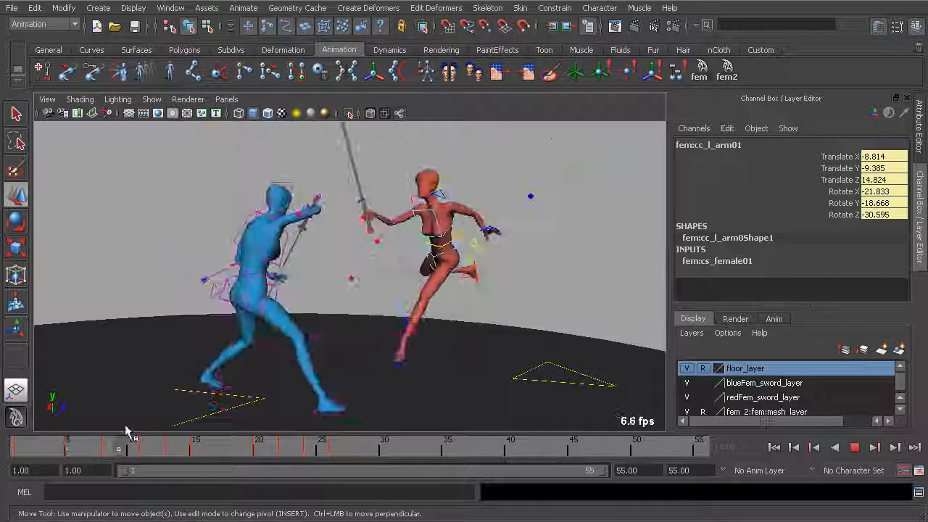
pyautogui.keyDown('alt'); pyautogui.moveTo(464, 254); pyautogui.dragTo(387, 245); pyautogui.keyUp('alt')
pyautogui.hotkey('alt', 'v')
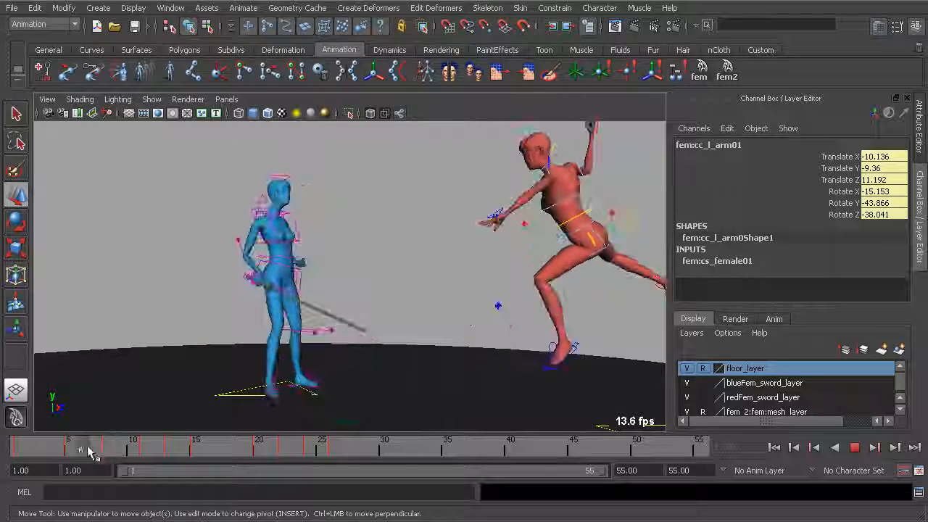
pyautogui.moveTo(138, 453); pyautogui.dragTo(118, 451)
pyautogui.keyDown('alt'); pyautogui.moveTo(348, 242); pyautogui.dragTo(358, 282); pyautogui.keyUp('alt')
pyautogui.click(359, 282)
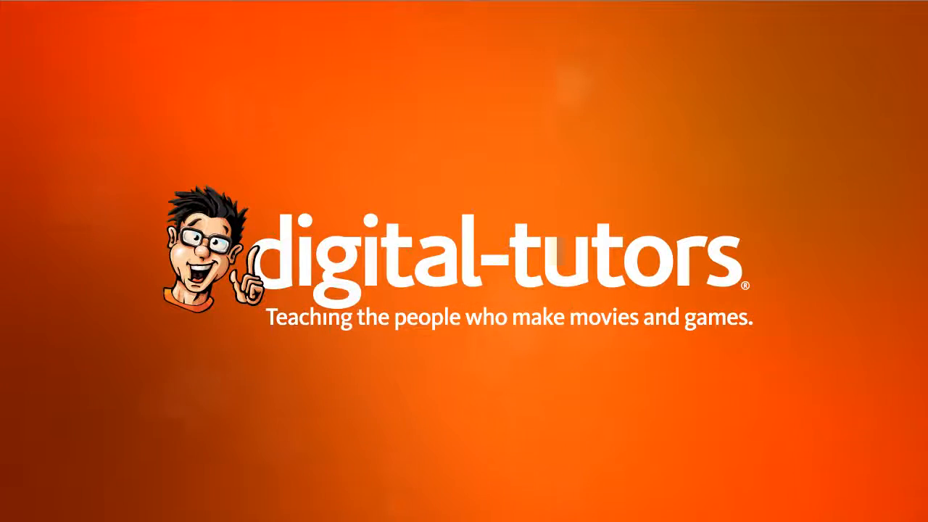